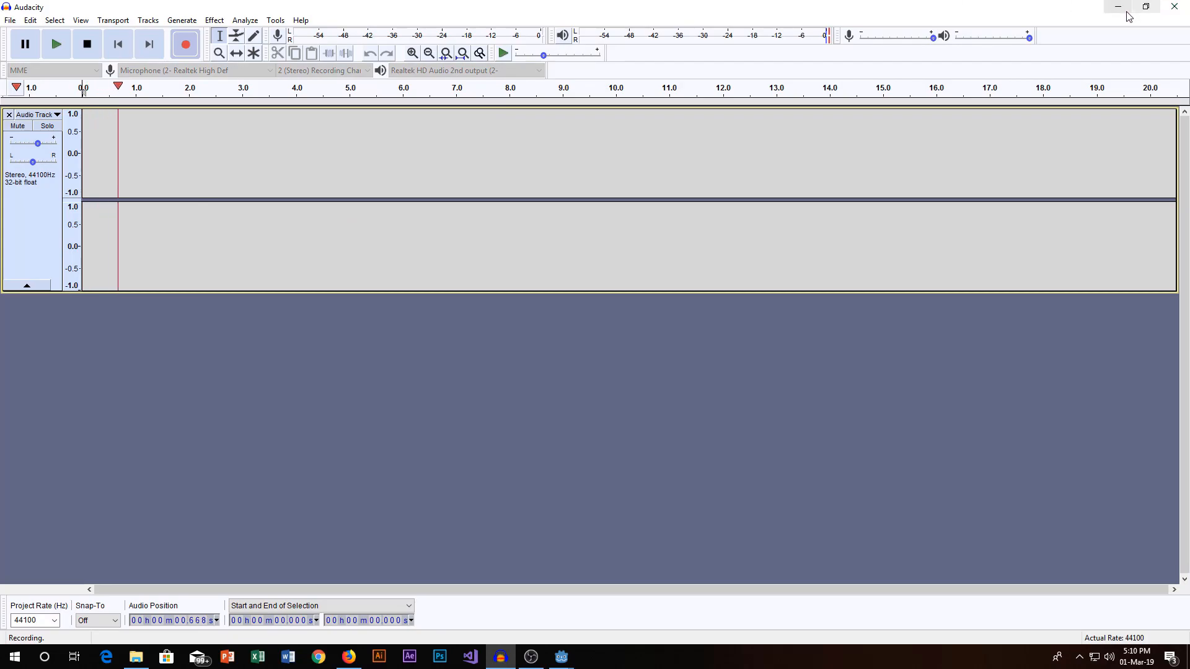
Switch from Audacity to Godot and examine the platformer level's layout and background in the World scene
click(1114, 11)
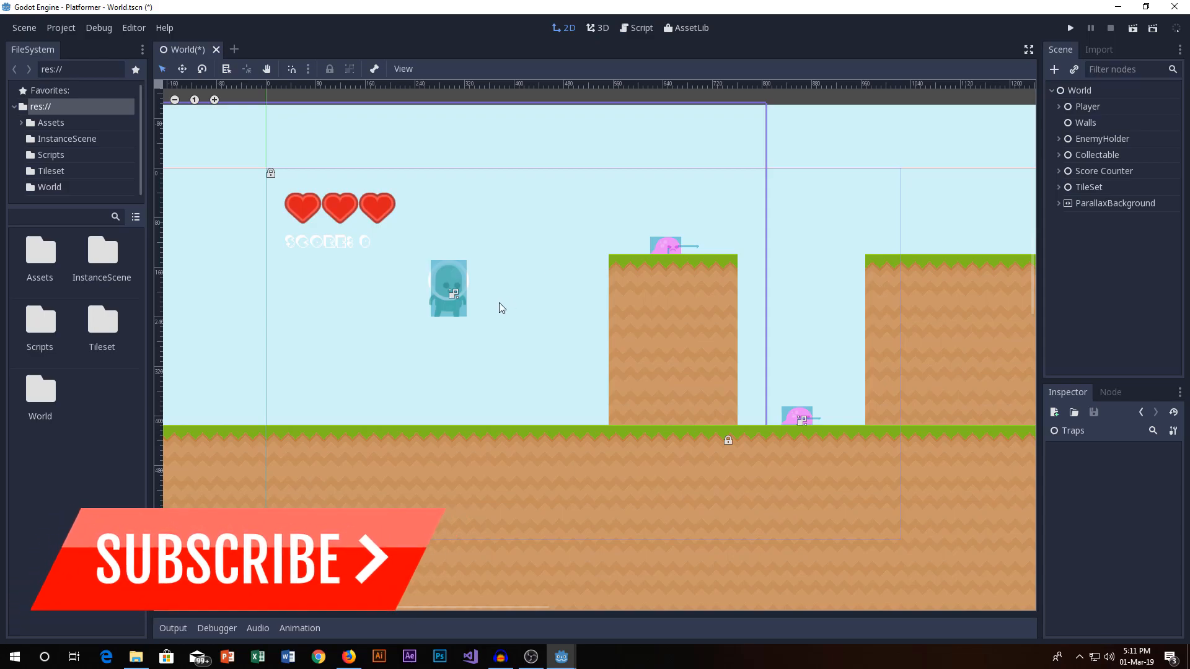
scroll(504, 301, down, 1)
middle_drag(496, 258, 494, 259)
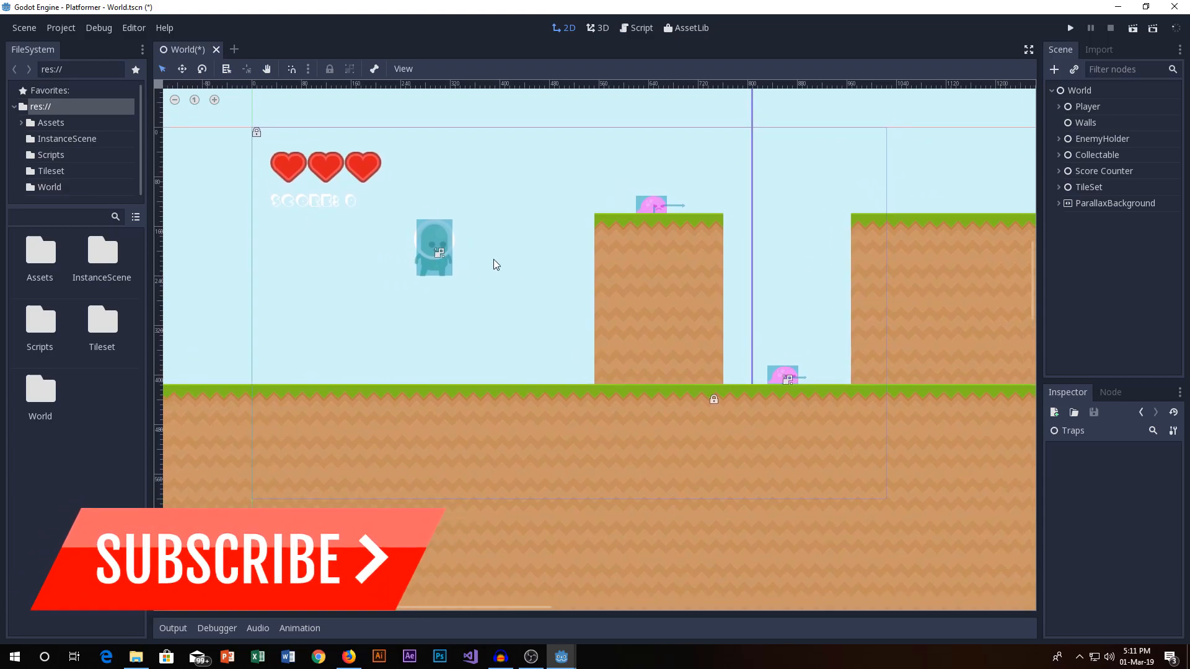
scroll(504, 271, down, 6)
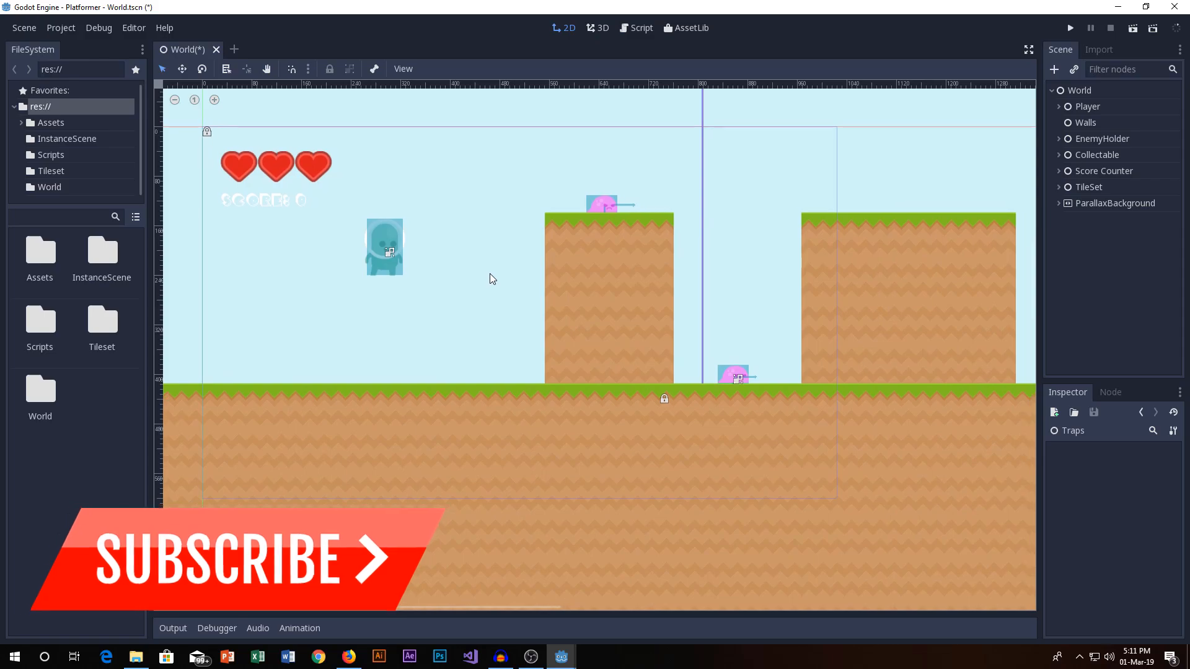
scroll(476, 271, down, 2)
middle_drag(500, 274, 547, 300)
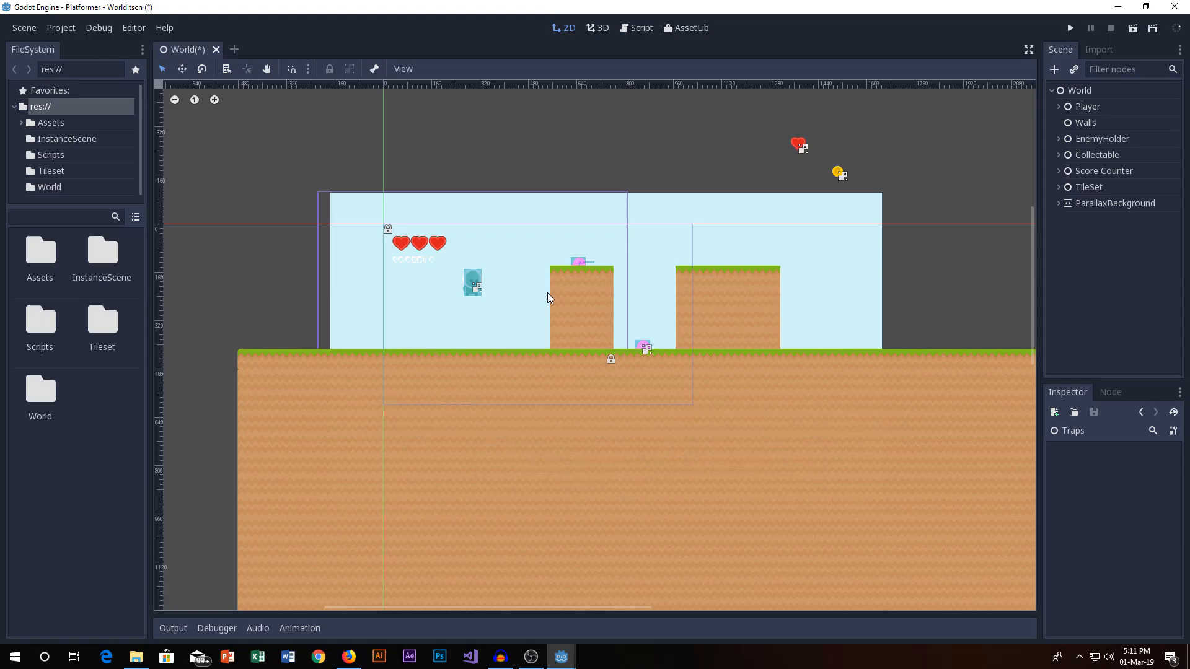
middle_drag(570, 296, 504, 283)
scroll(440, 280, up, 8)
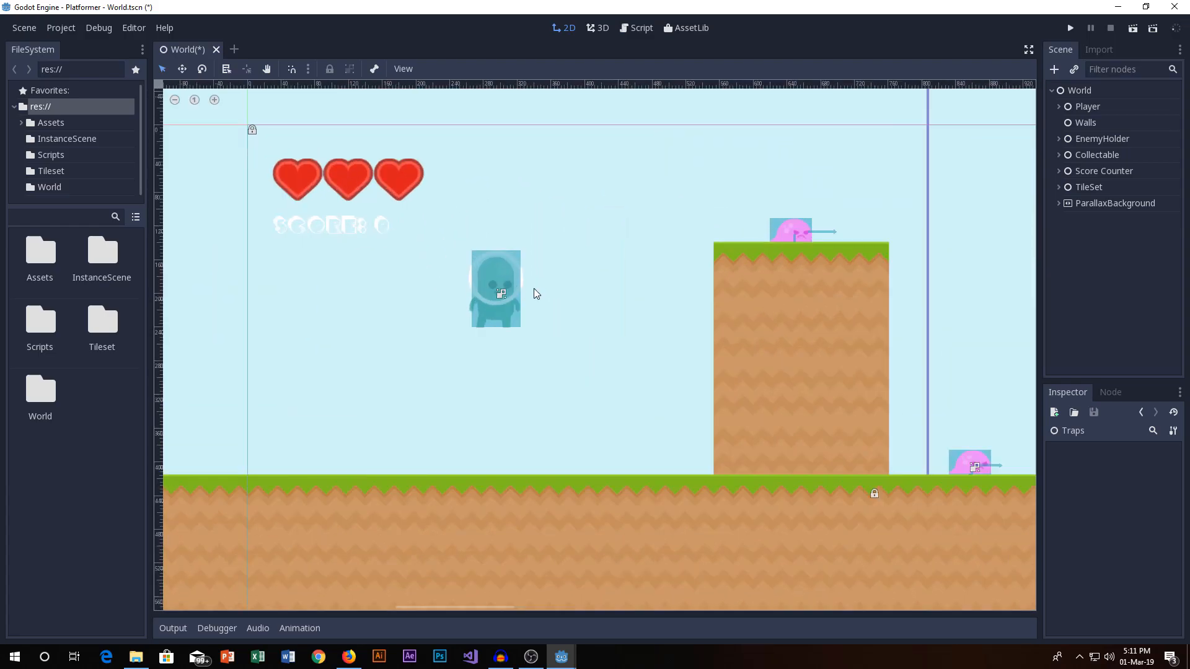
scroll(534, 288, down, 5)
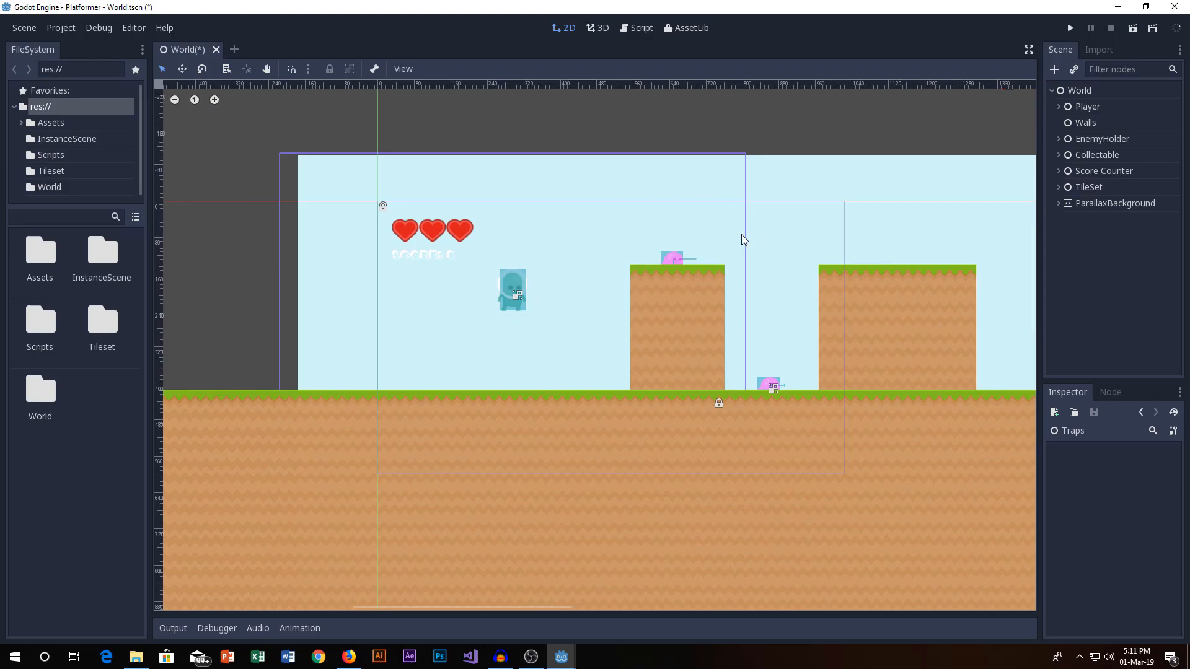
middle_drag(741, 235, 679, 237)
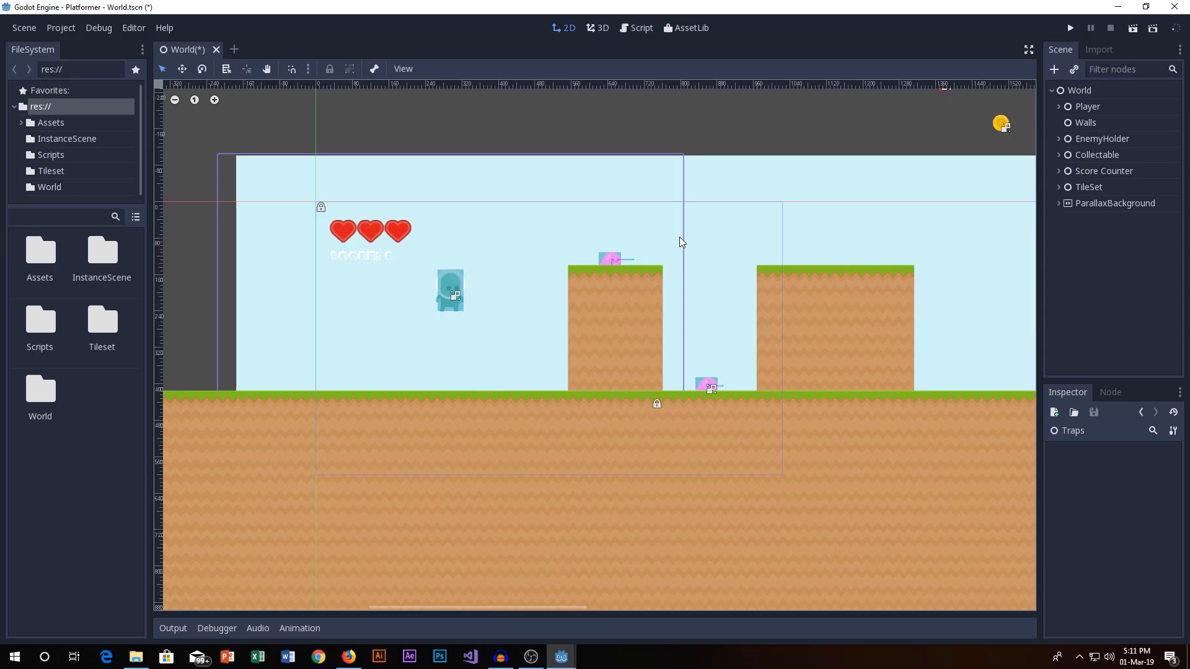
middle_drag(680, 237, 679, 236)
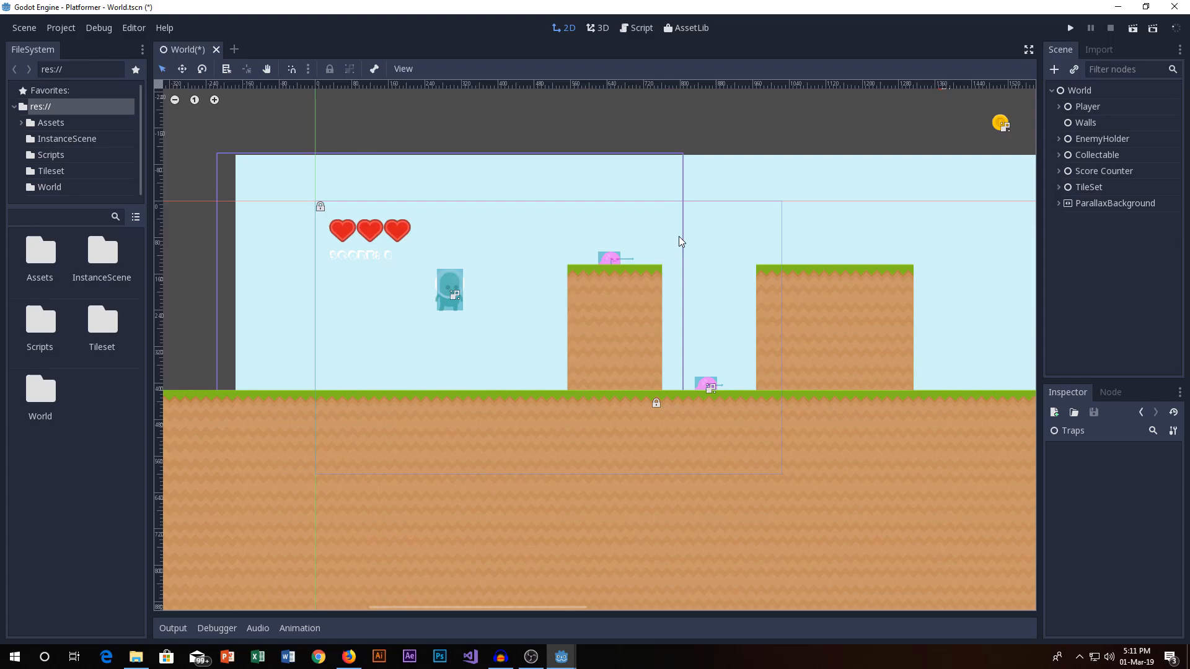
middle_drag(678, 237, 684, 211)
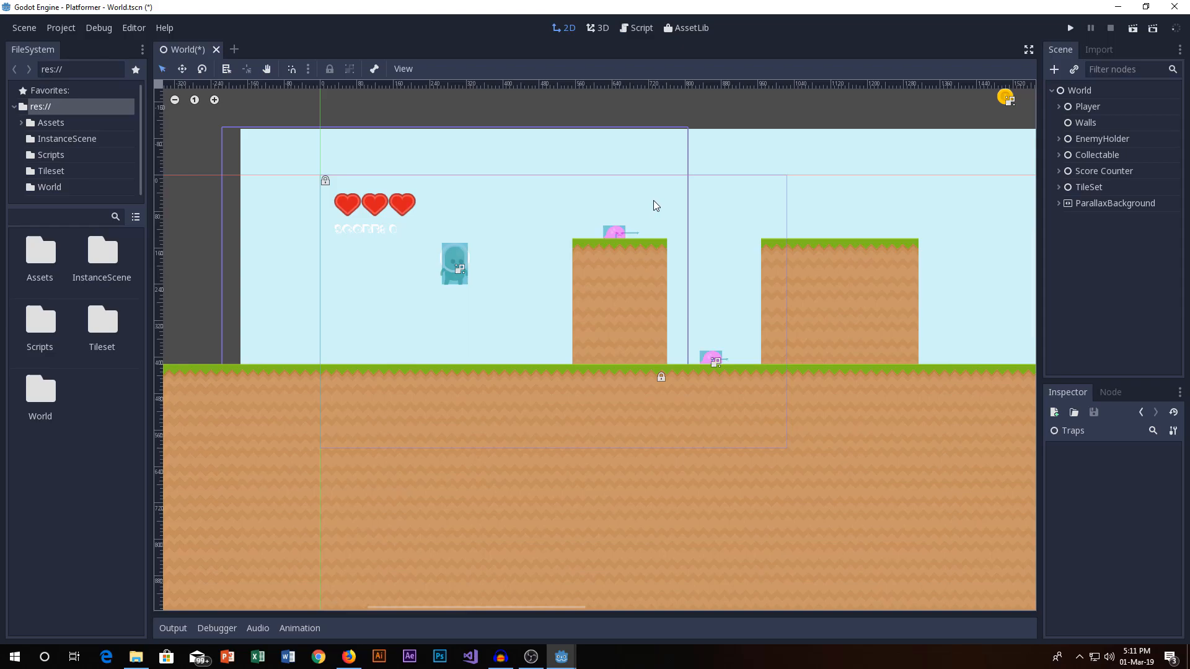
middle_drag(782, 265, 688, 262)
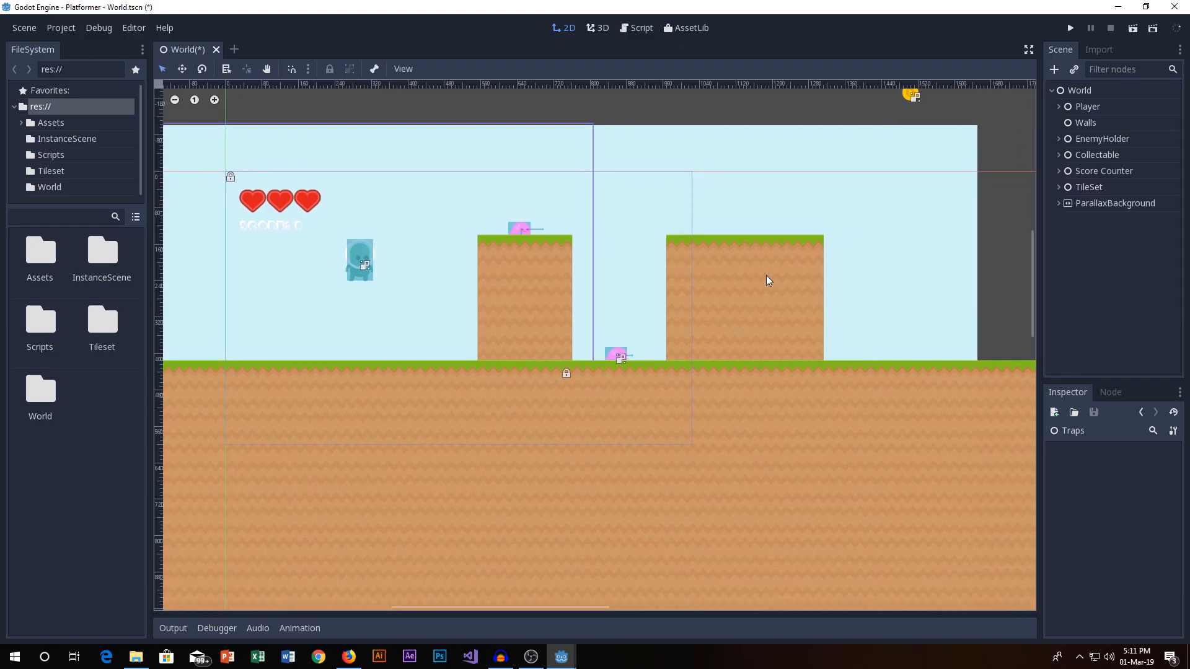
Delete the existing ParallaxBackground node from the World scene
click(1113, 205)
key(Delete)
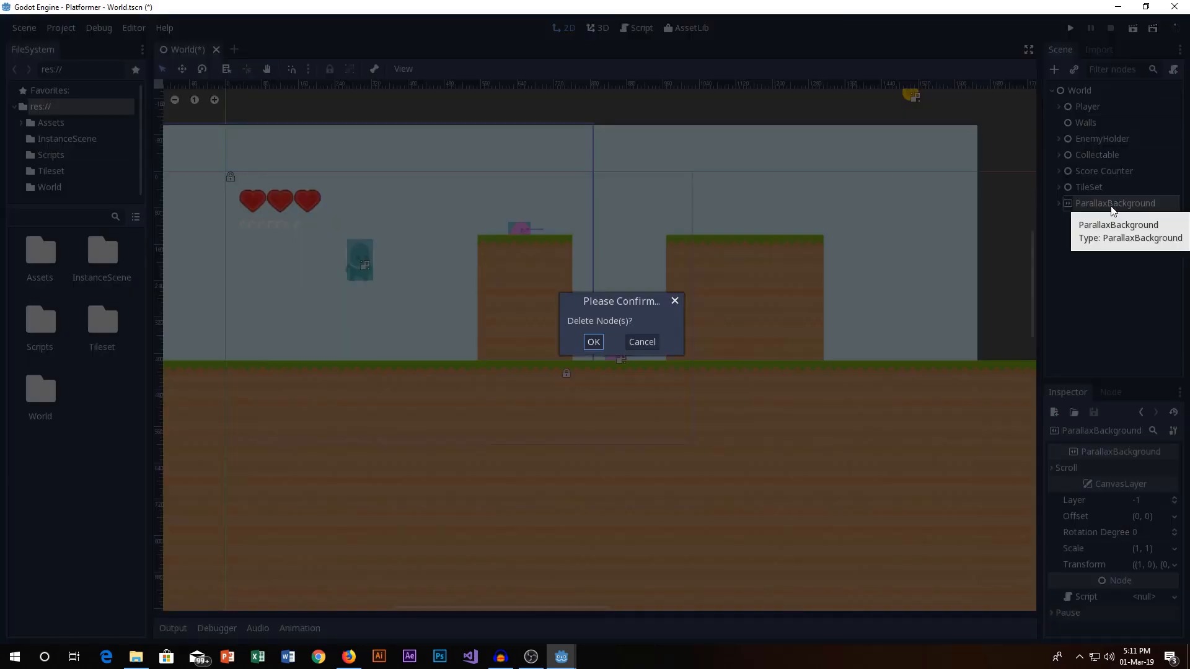
key(Return)
Add a plain Node to the World scene and rename it ParallaxBackground
middle_drag(626, 275, 742, 317)
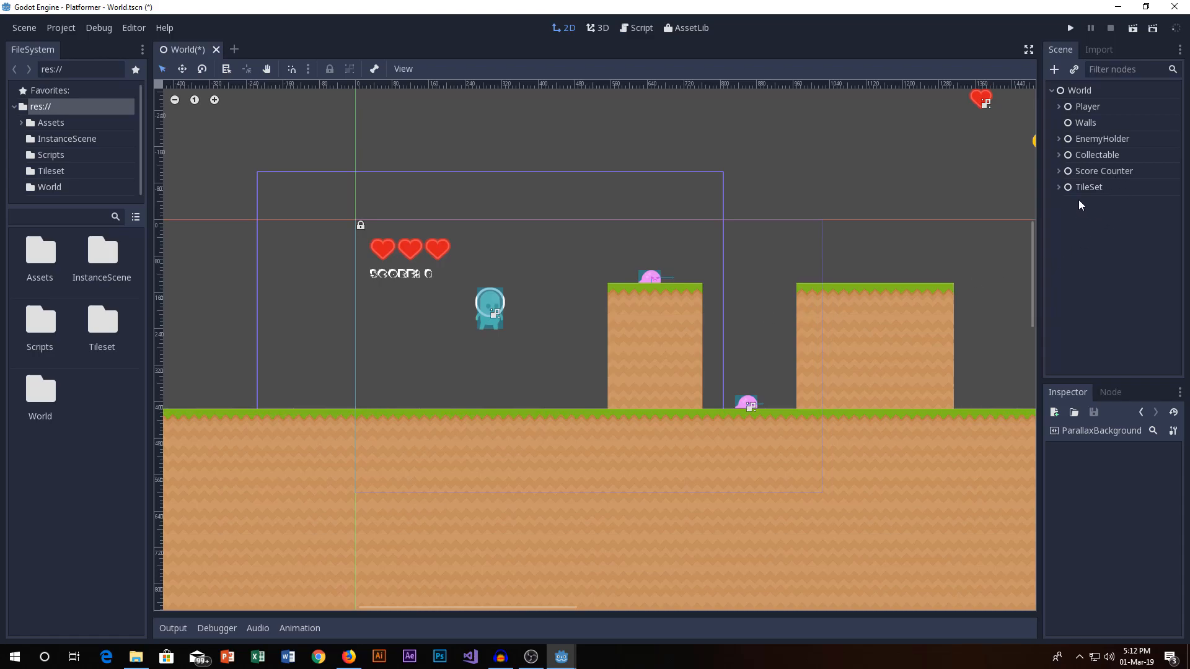
click(1053, 69)
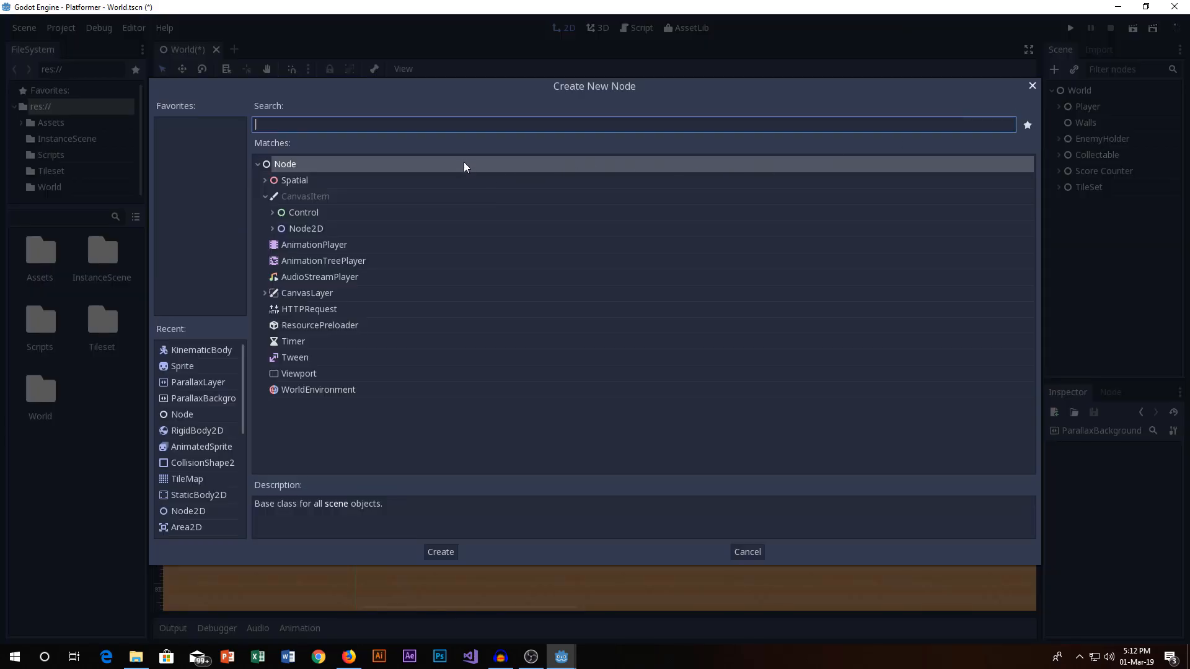
text(node)
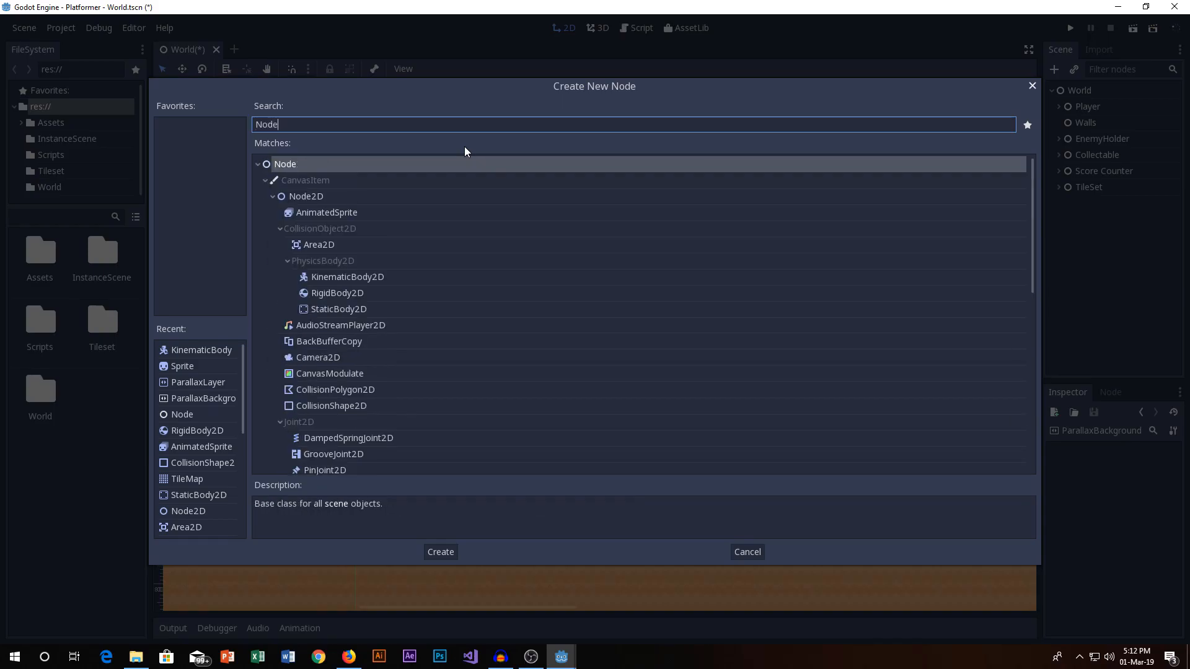
key(Return)
double_click(1083, 204)
text(Paralla)
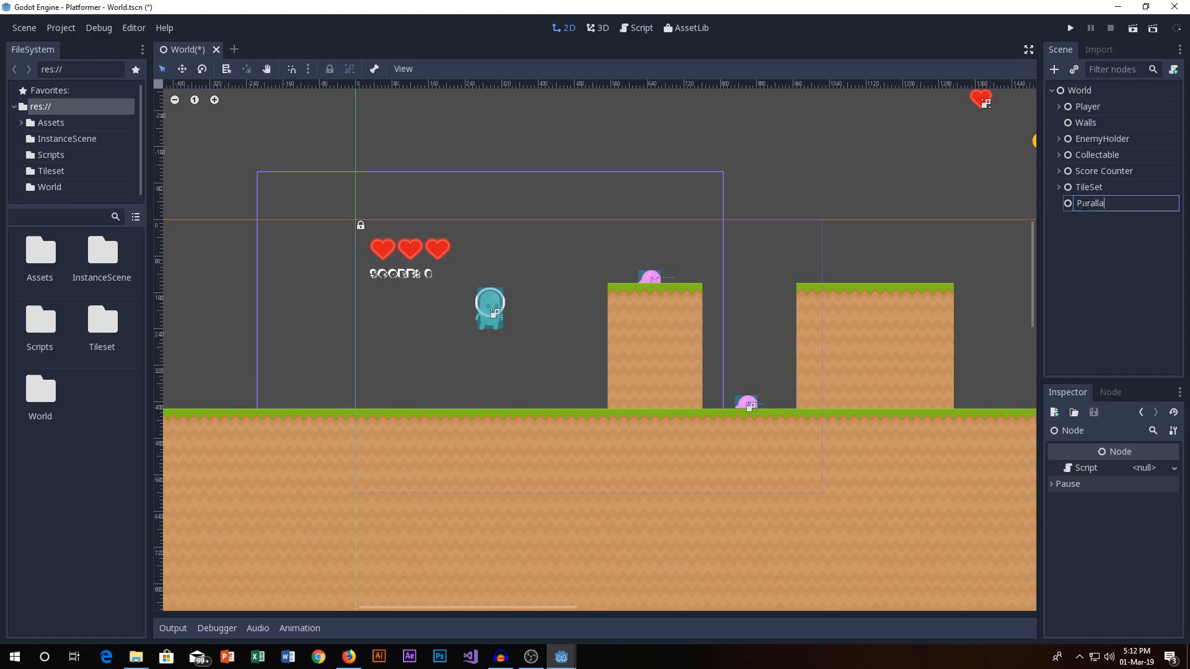
text(xBackground)
key(Return)
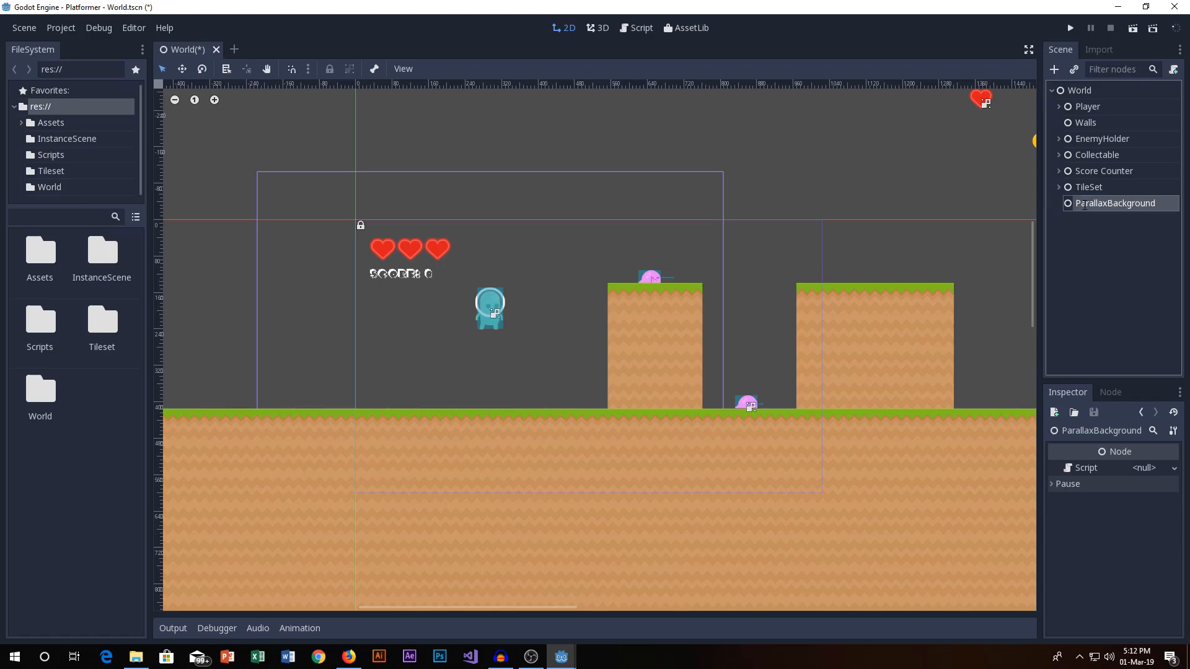
Add a node of type ParallaxBackground under the ParallaxBackground holder, rename it Base, and show its Scroll properties
click(1055, 71)
text(Parala)
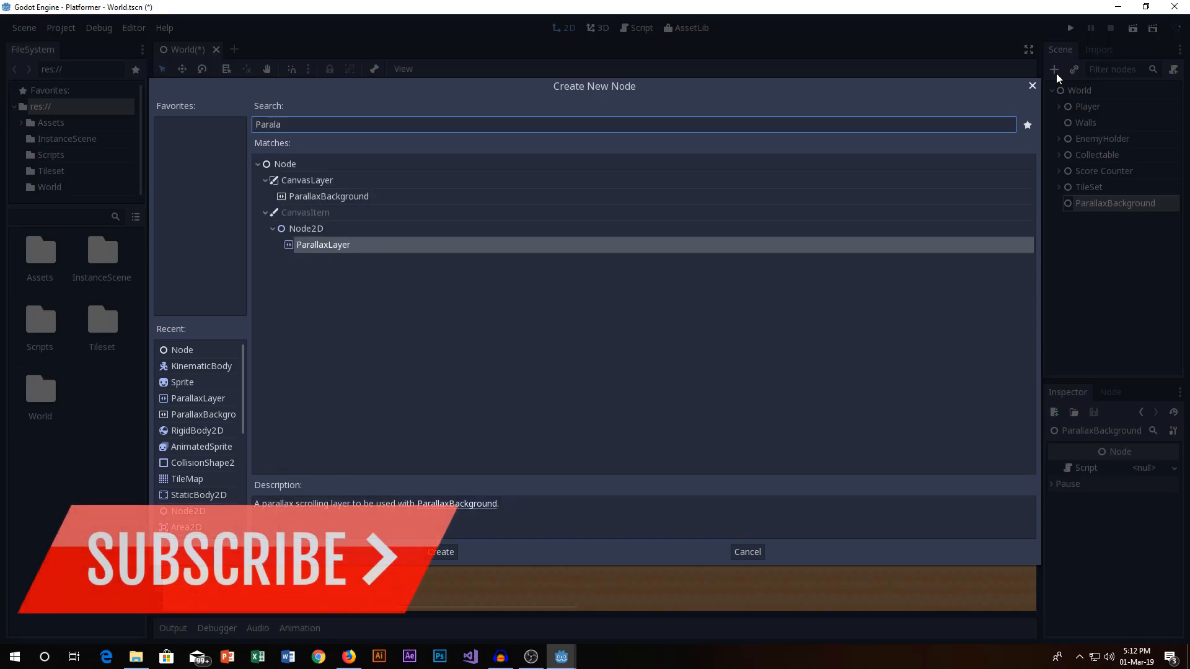
key(Up)
key(Up)
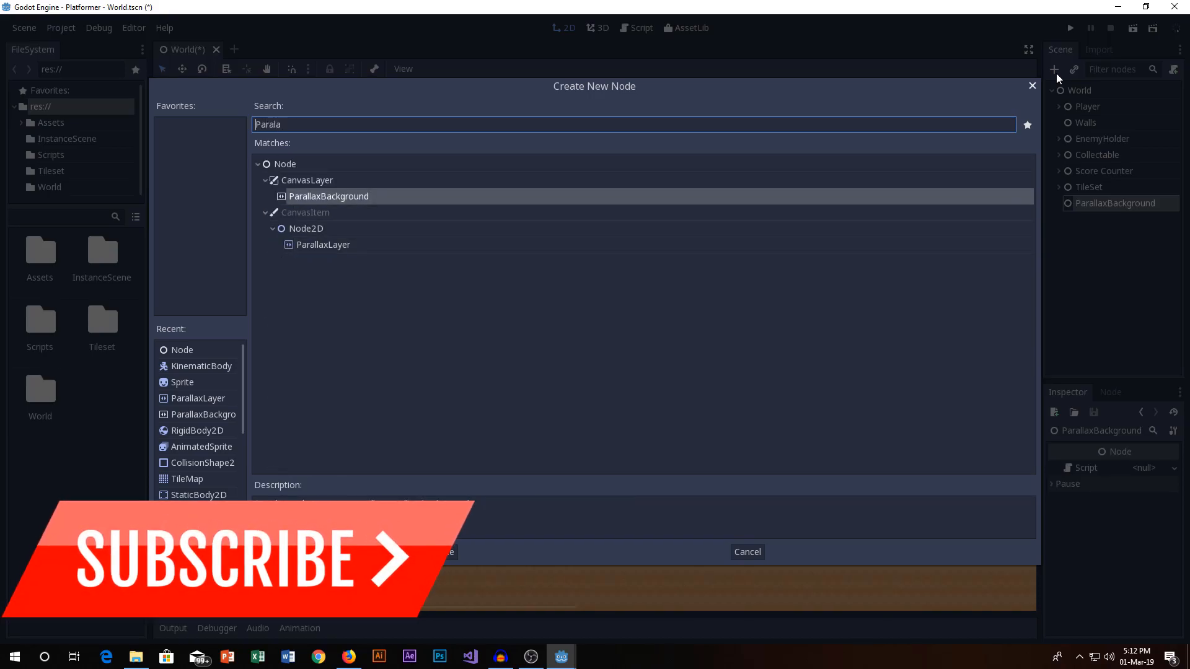
key(Return)
double_click(1120, 218)
text(Base)
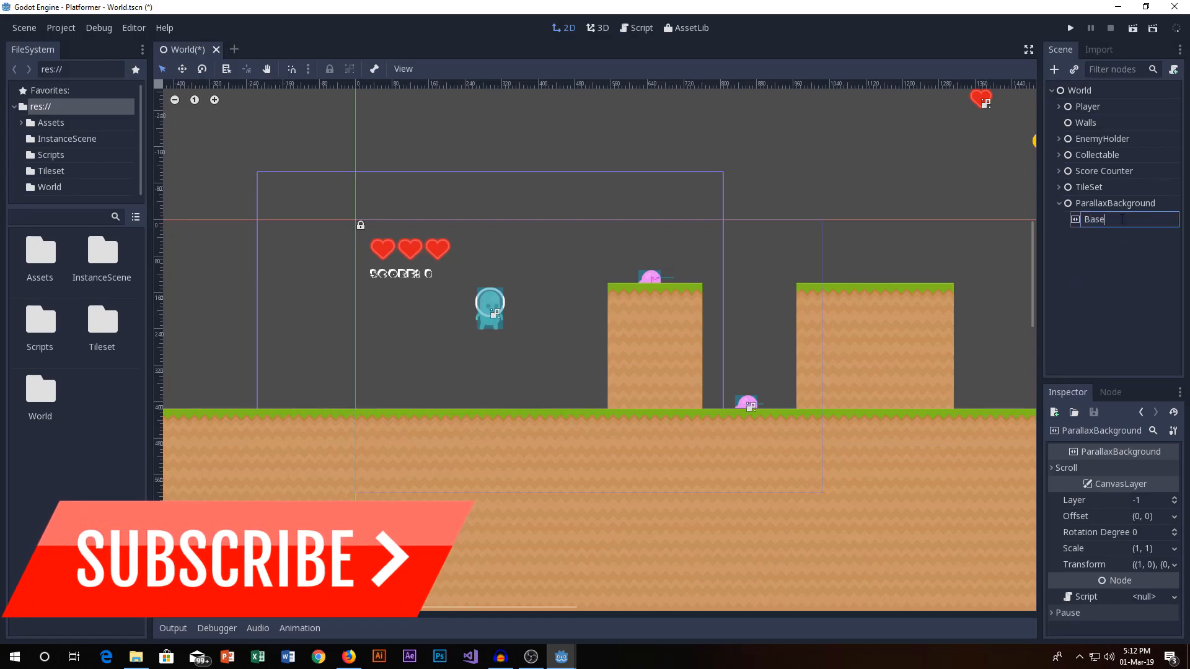
key(Return)
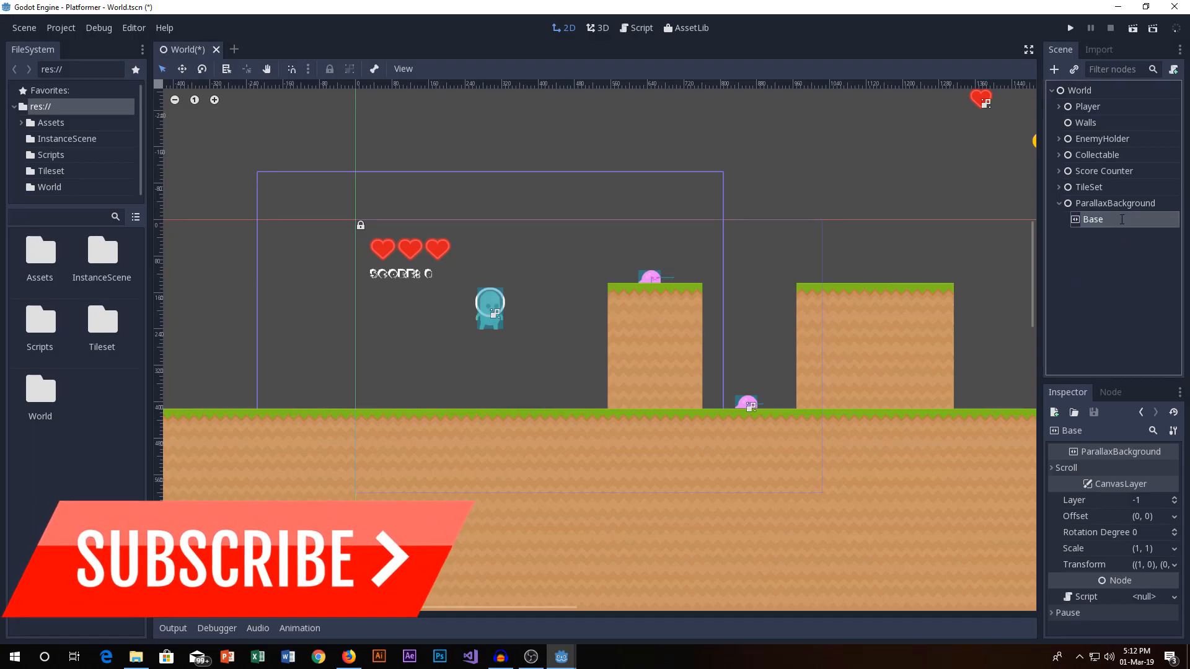
click(1052, 467)
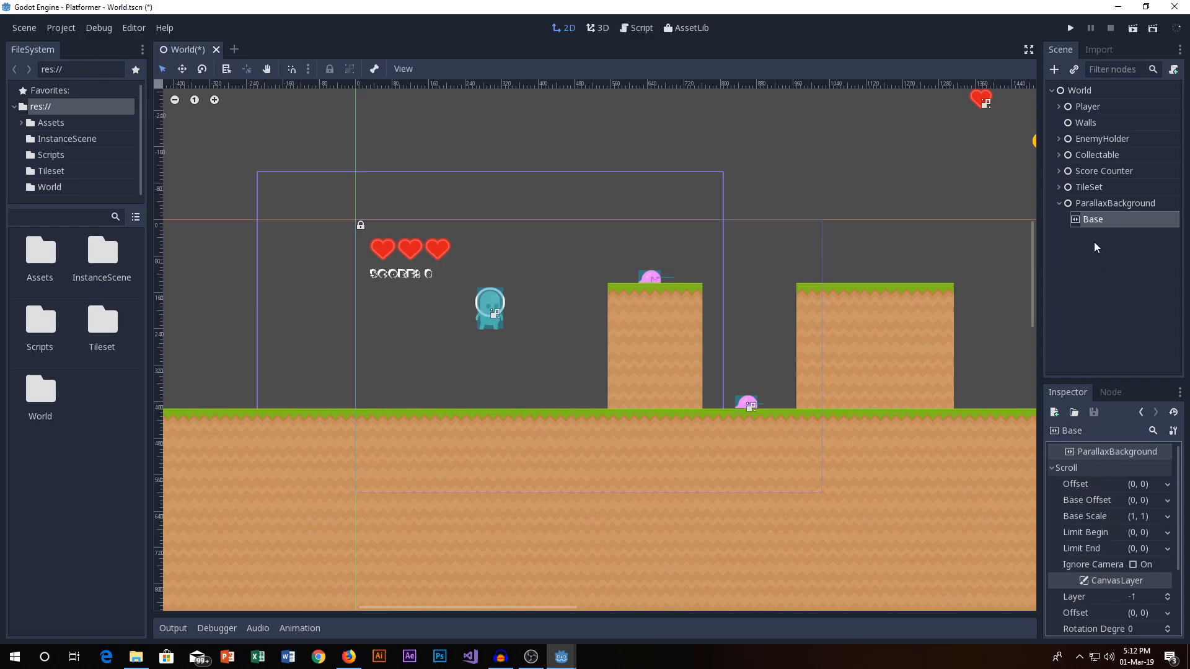
Add a ParallaxLayer node as a child of Base and rename it Layer
click(1054, 69)
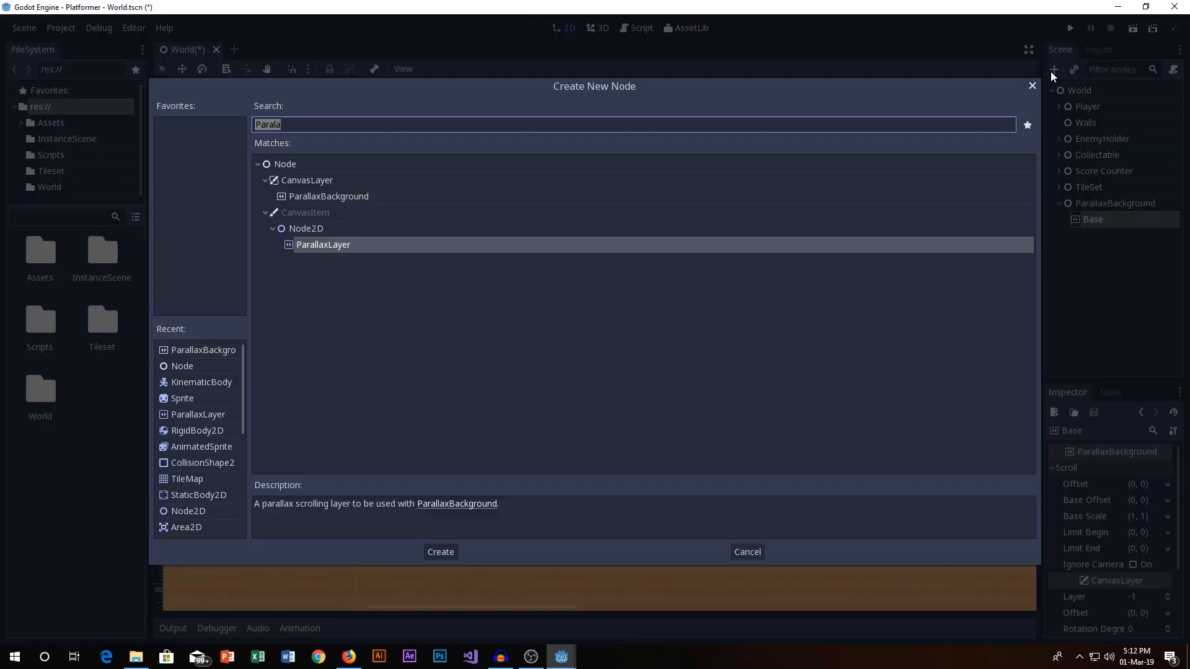
key(Up)
key(Down)
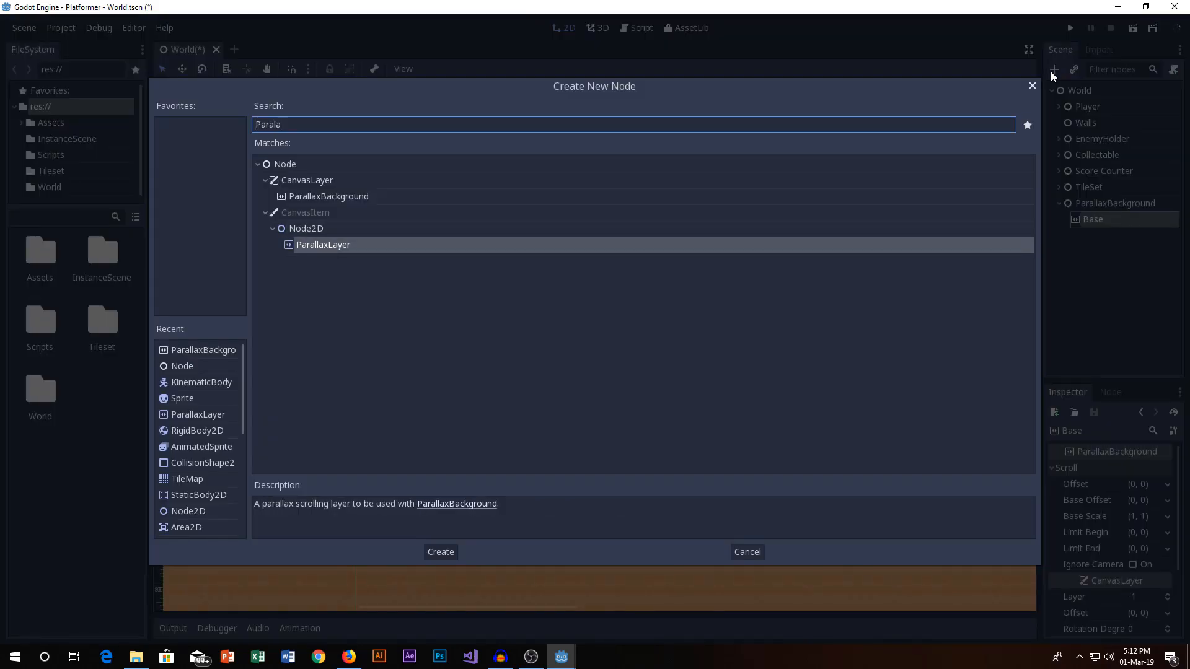
key(Return)
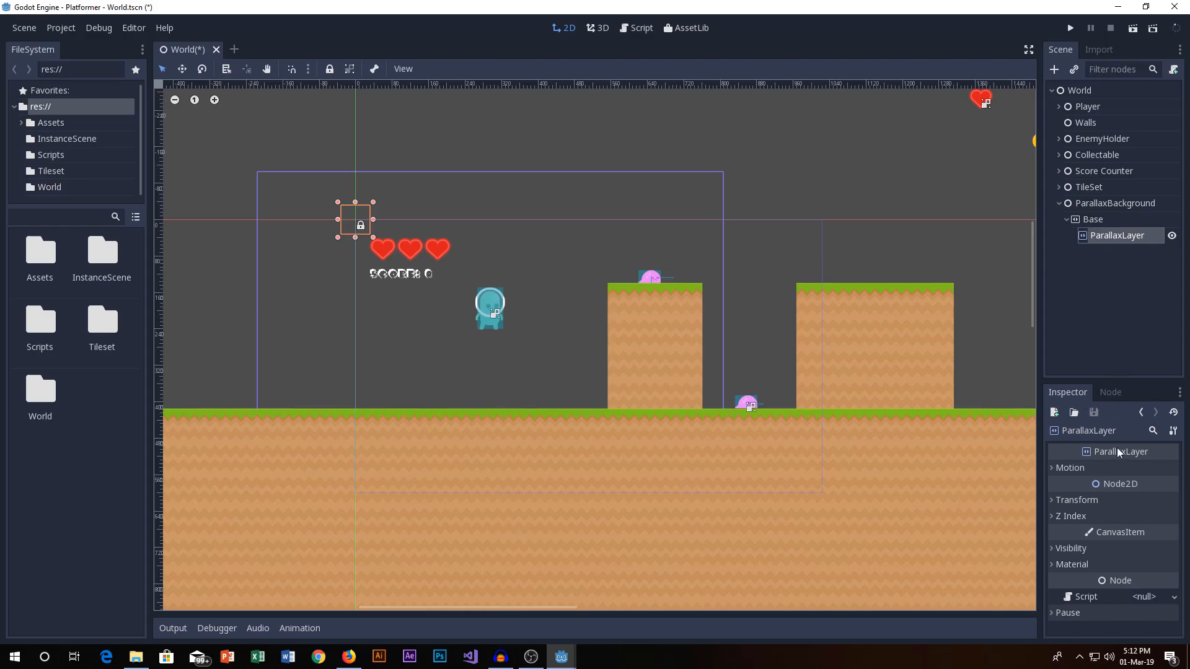
double_click(1115, 236)
text(Layer)
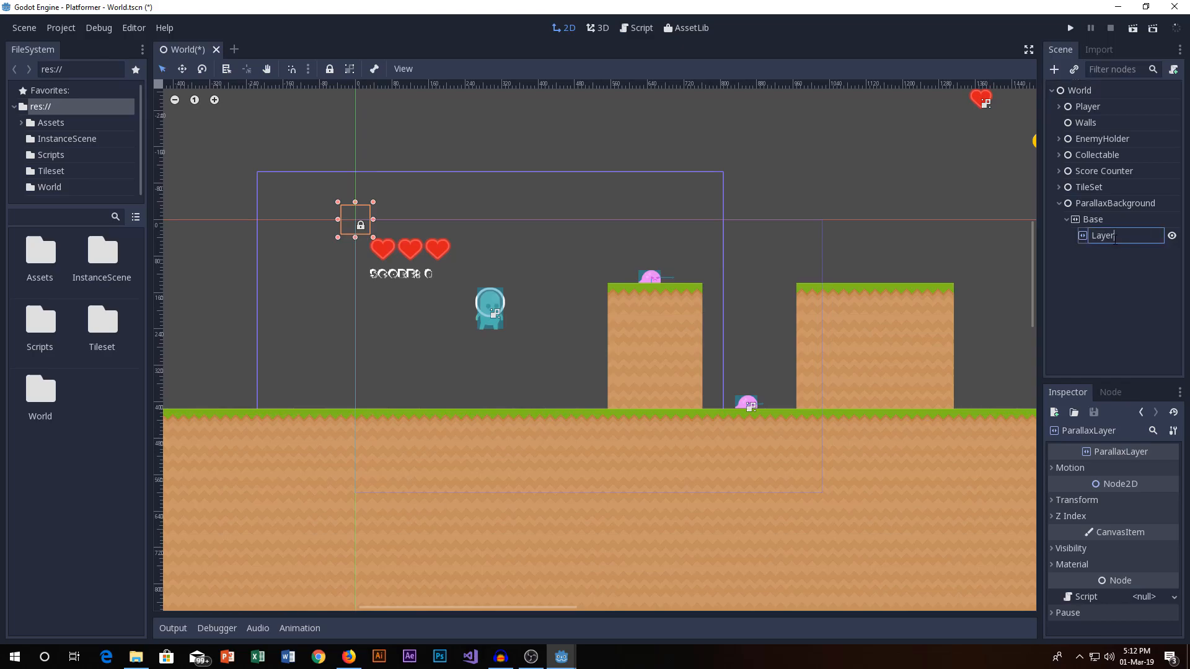
key(Return)
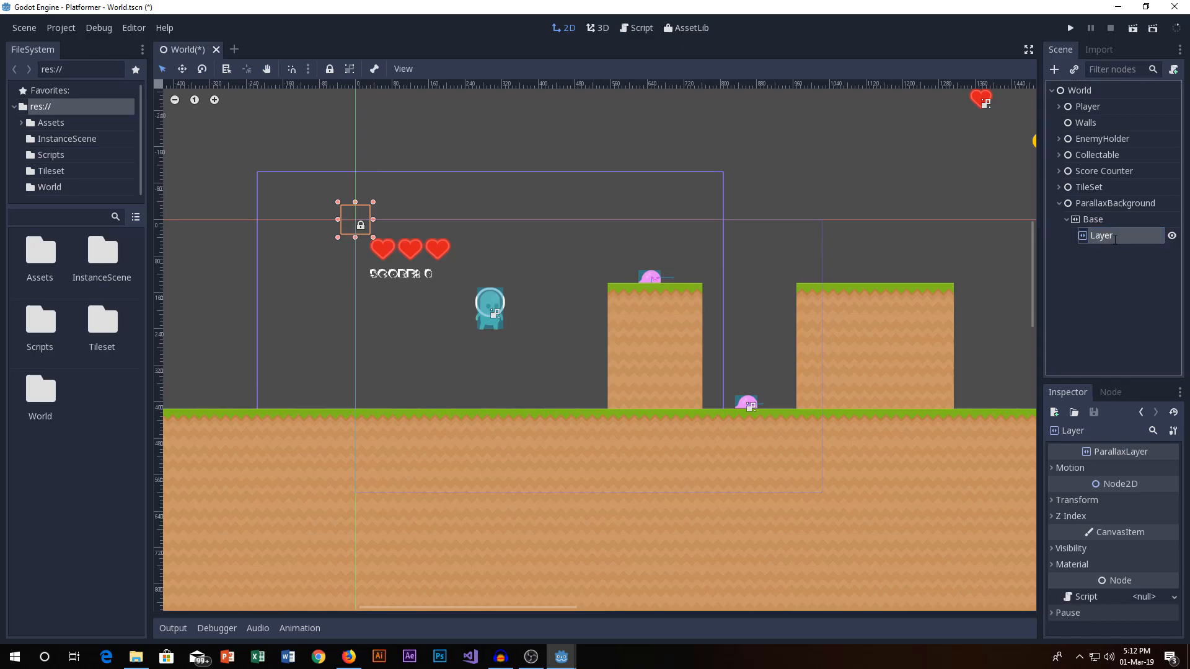
Add a Sprite node as a direct child of Base
click(1098, 220)
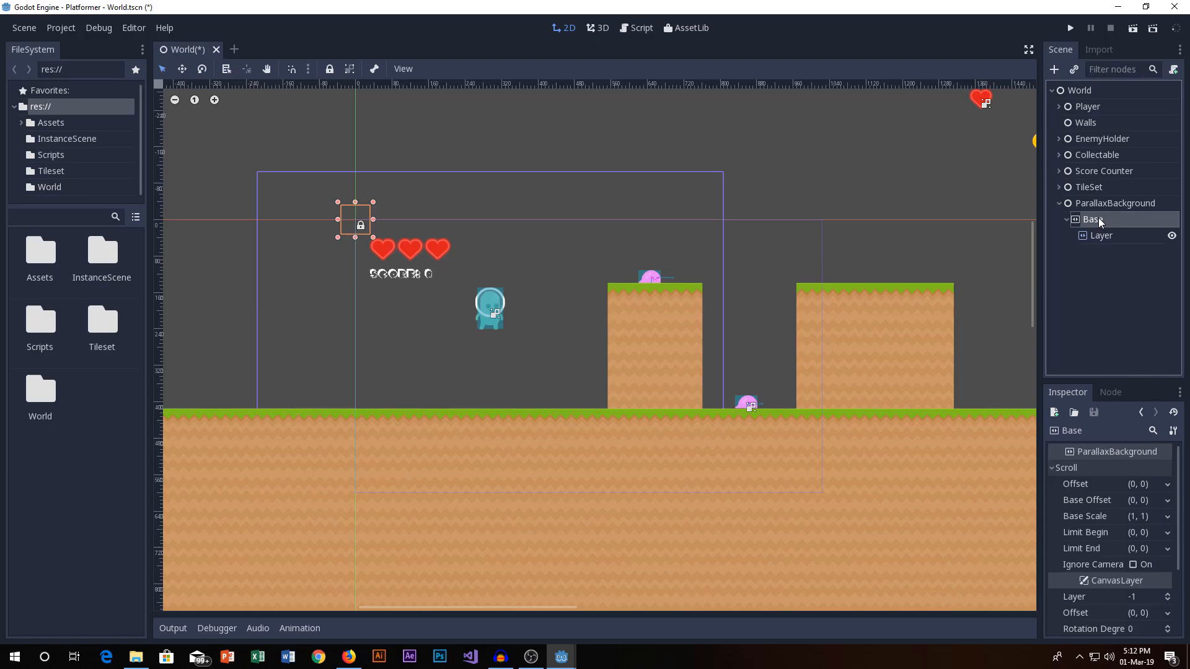
click(1055, 69)
text(Spr)
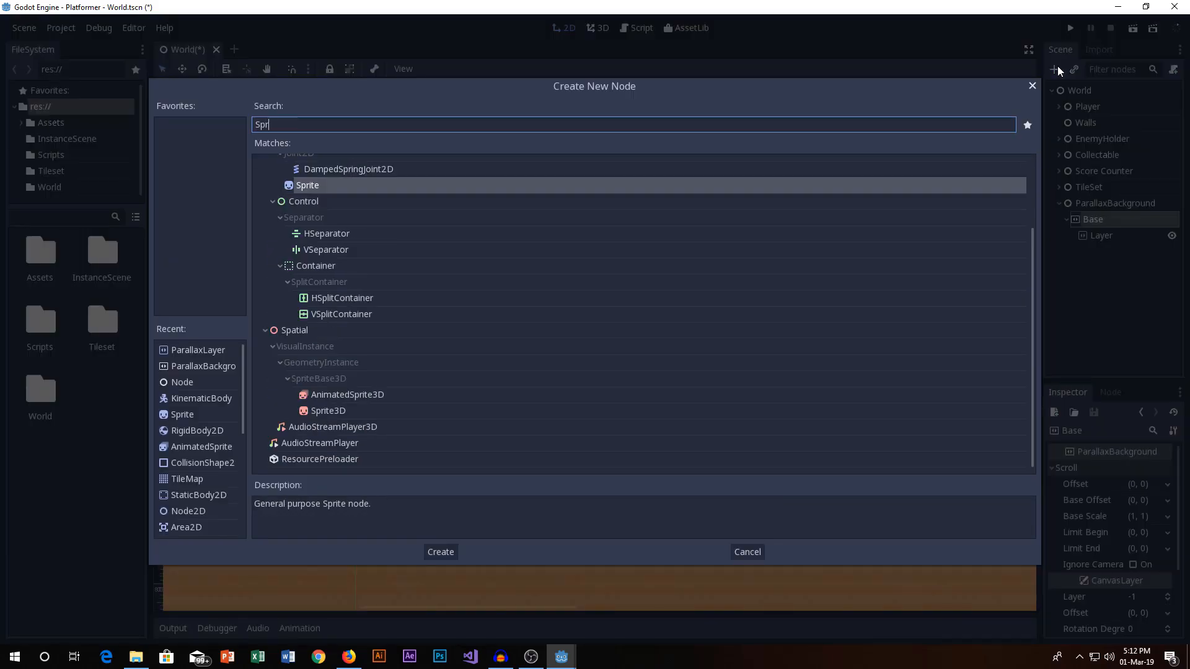
text(ite)
key(Return)
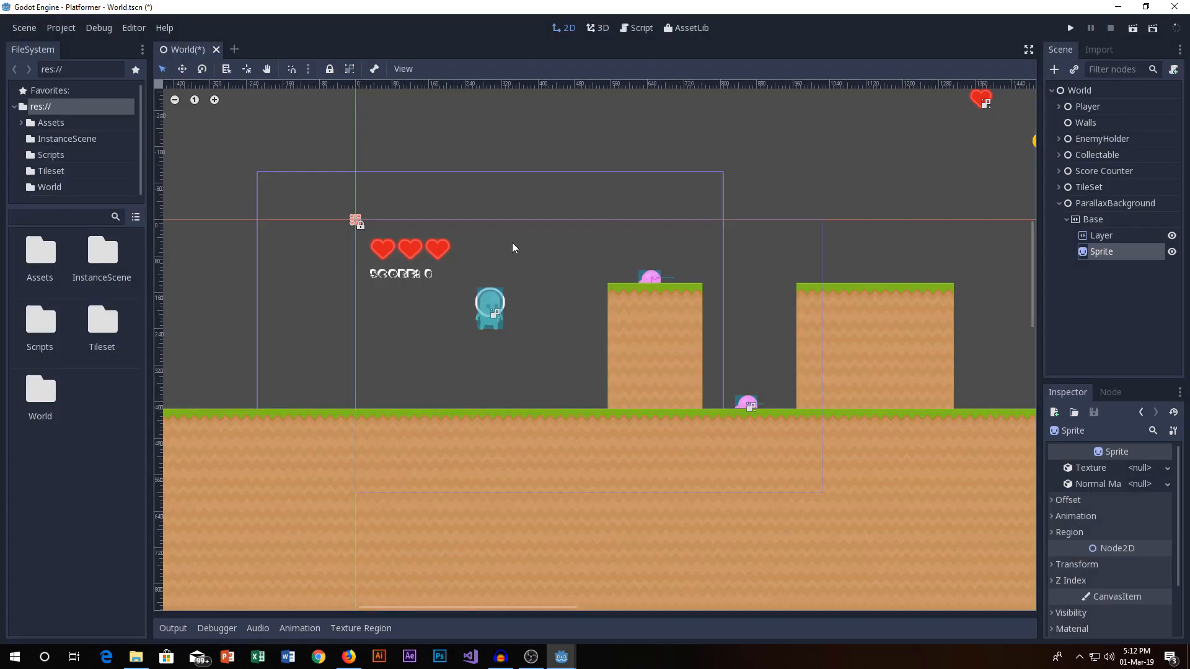
Assign bg.png from the Assets/Base pack folder as the new Sprite's texture
double_click(36, 251)
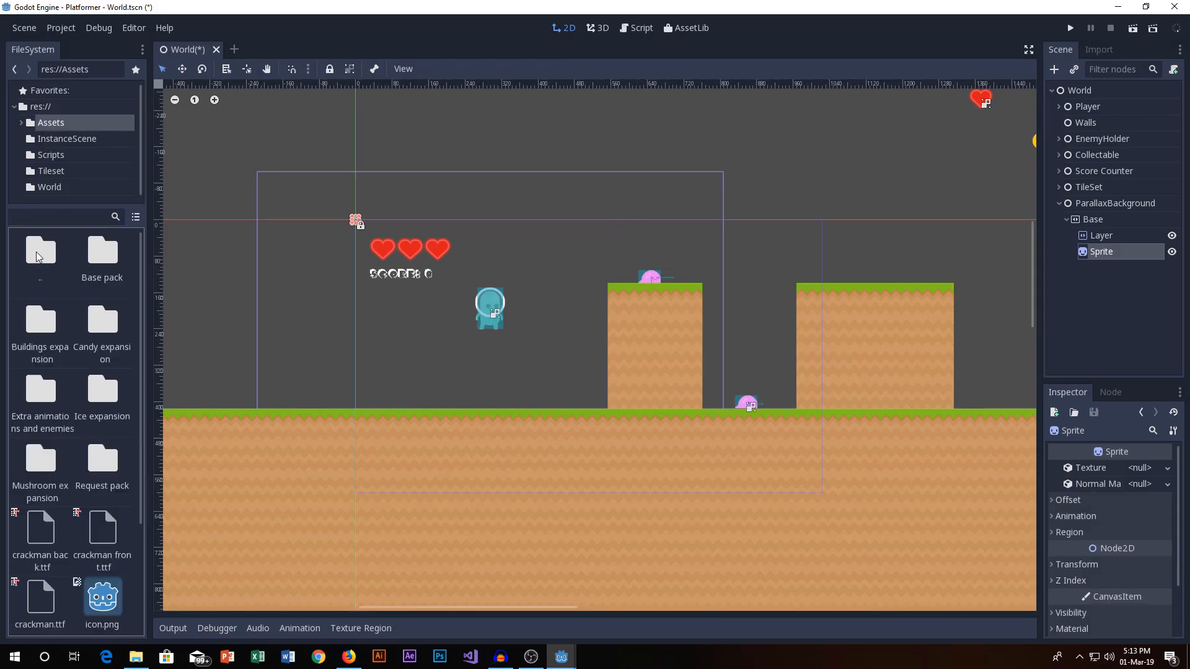
double_click(96, 270)
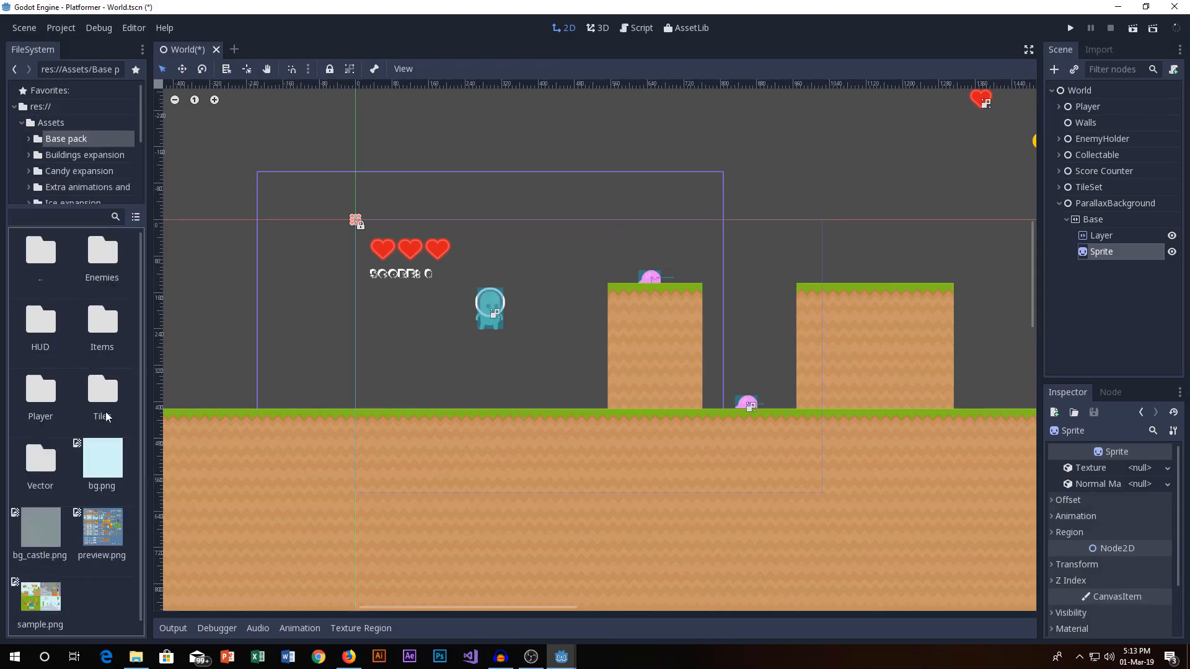
scroll(104, 434, down, 1)
drag(102, 451, 1140, 469)
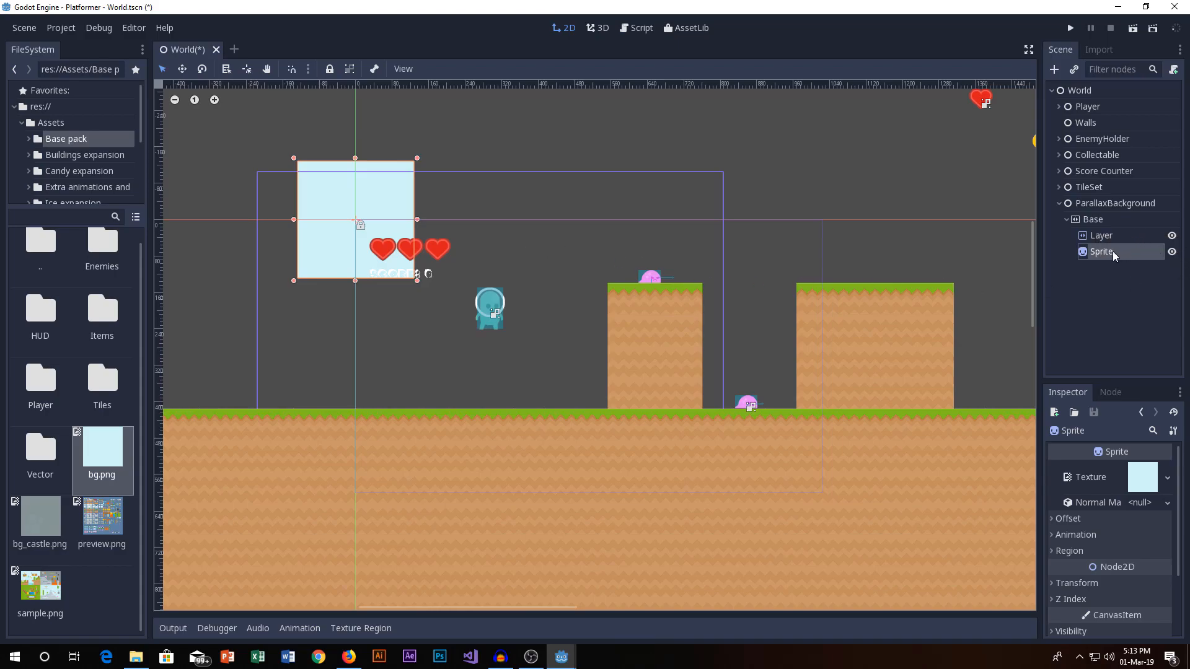
Stretch the bg.png sprite across the level until it extends past the purple frame, and shift it slightly up
drag(417, 281, 880, 539)
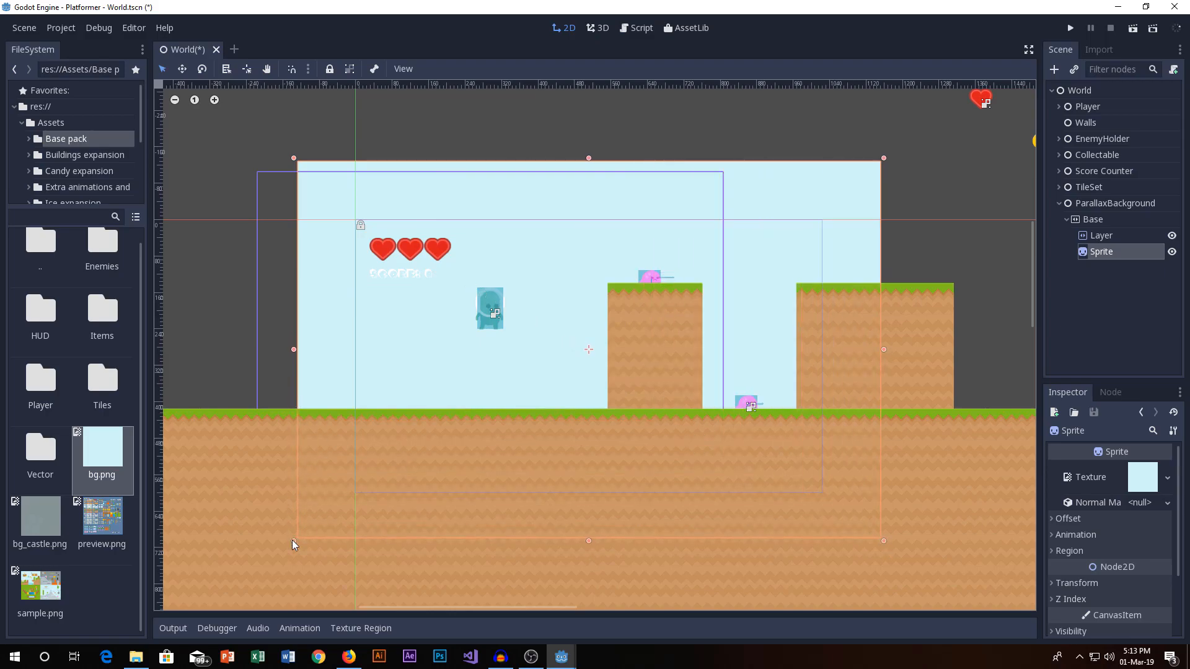
drag(294, 540, 235, 549)
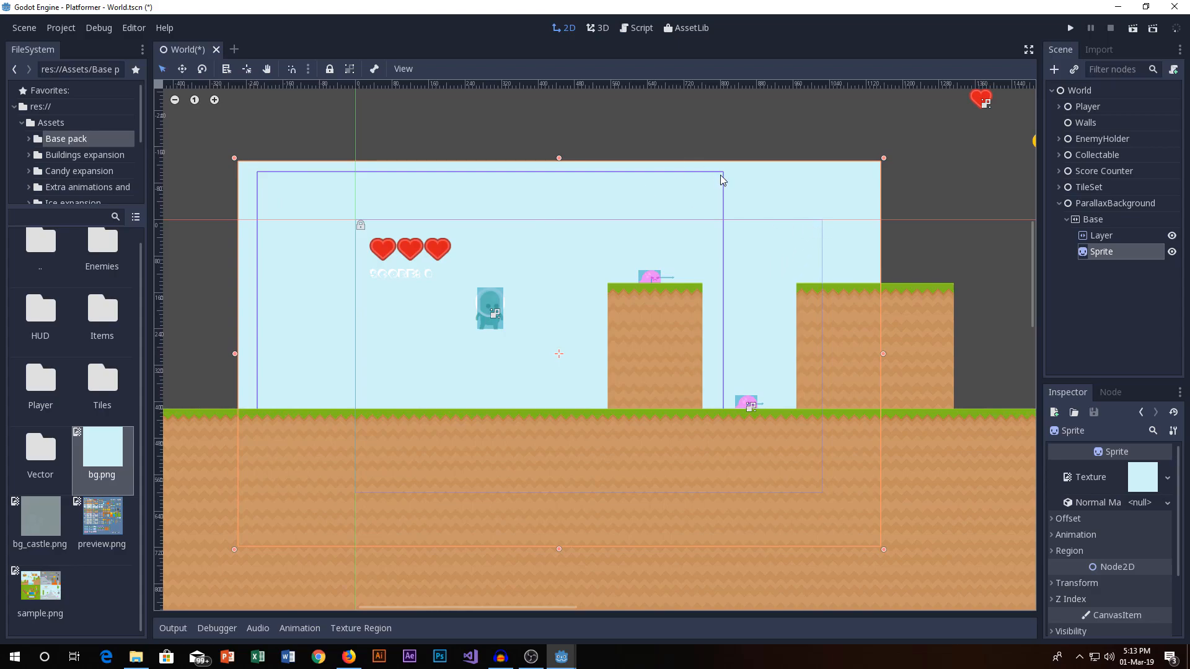
drag(728, 197, 729, 203)
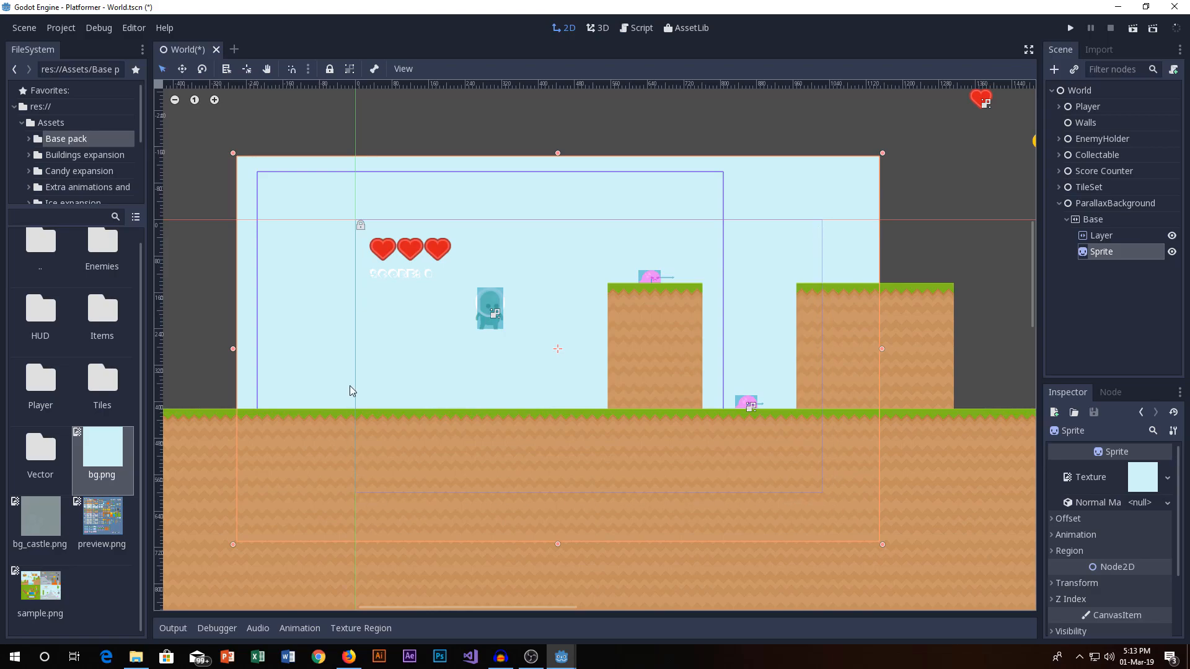
Enlarge the bg.png sprite further from its lower-right corner so it extends past the second raised dirt block
drag(881, 544, 1004, 581)
scroll(574, 397, down, 8)
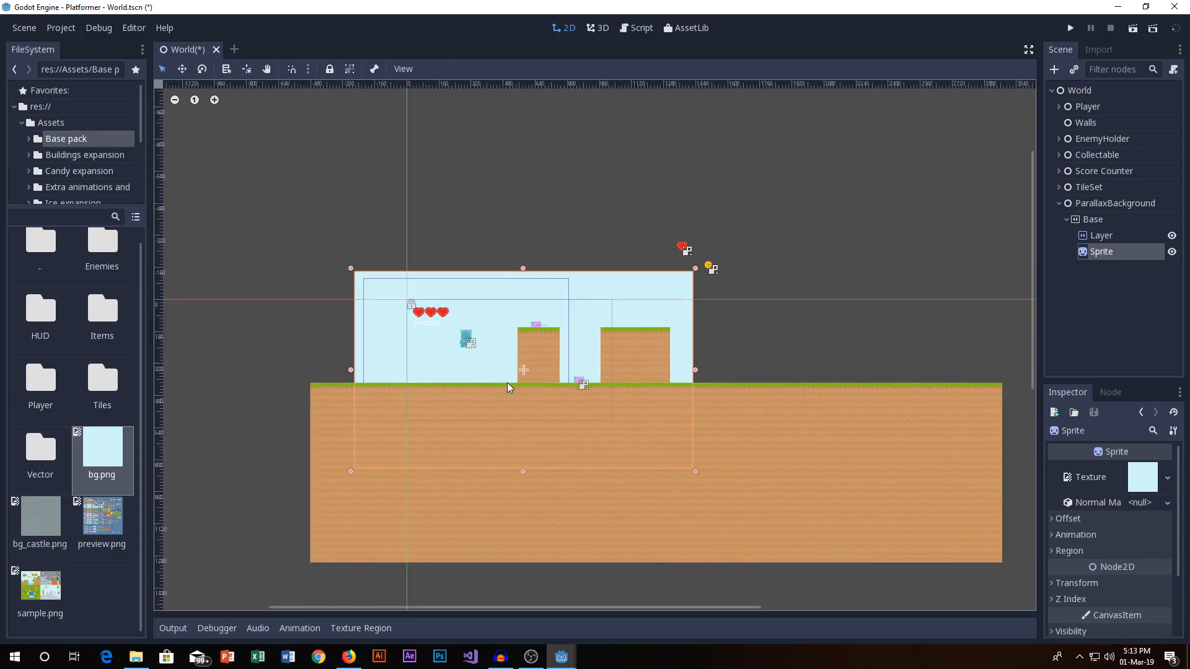
scroll(522, 390, up, 10)
Run the project and inspect the debugger's error list and stack frames for Enemy.gd
click(1070, 28)
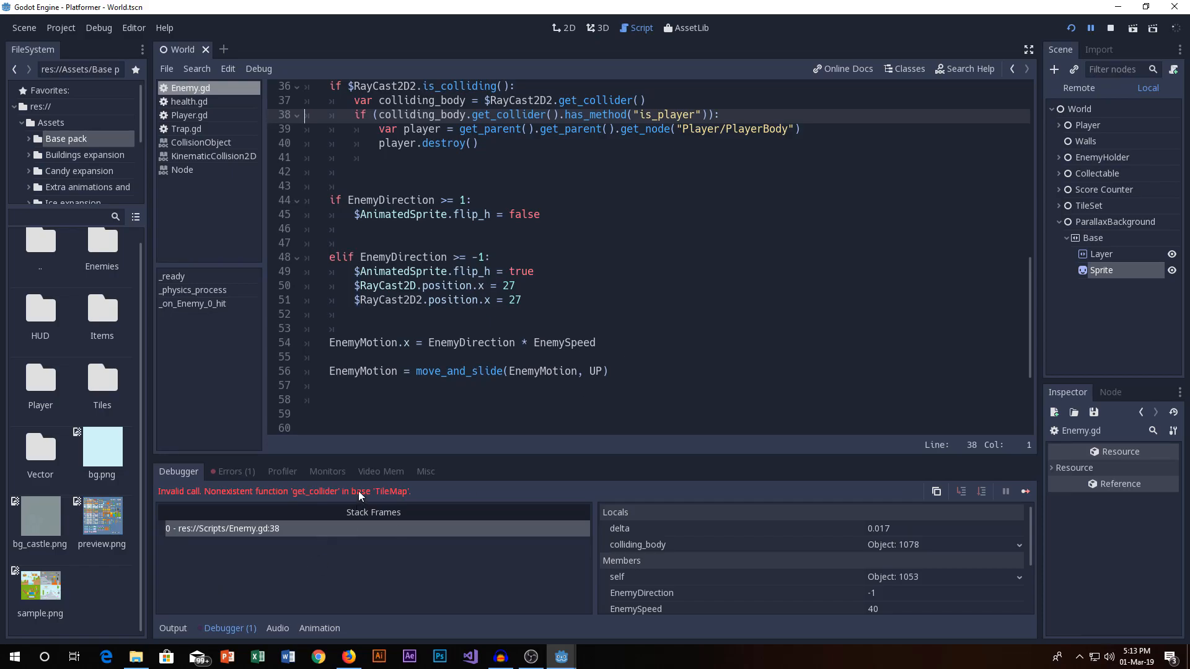
click(247, 471)
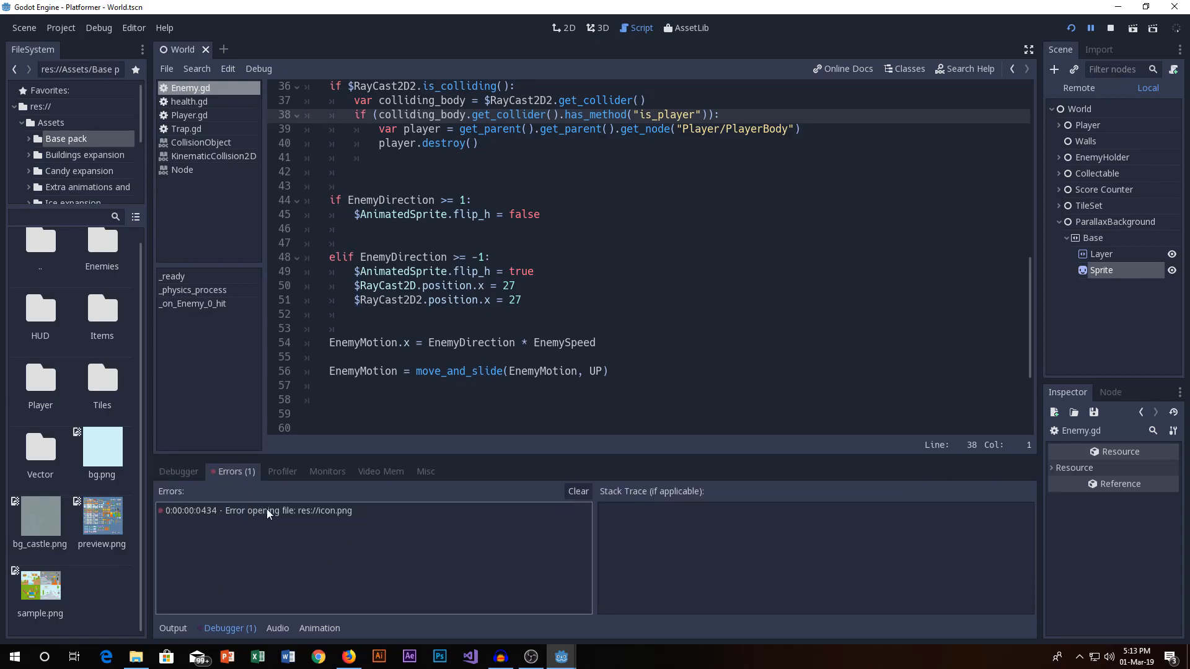
click(180, 471)
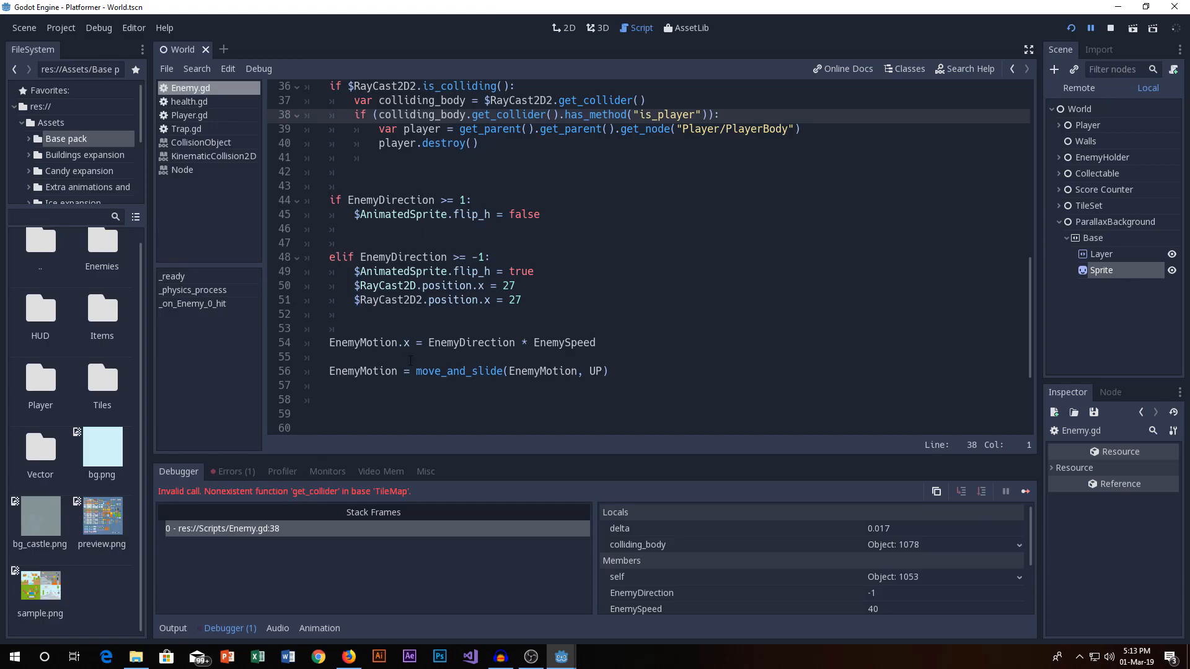
Replace the body of the $RayCast2D2.is_colliding() check in Enemy.gd with pass and save the script
scroll(410, 359, up, 2)
drag(483, 231, 353, 186)
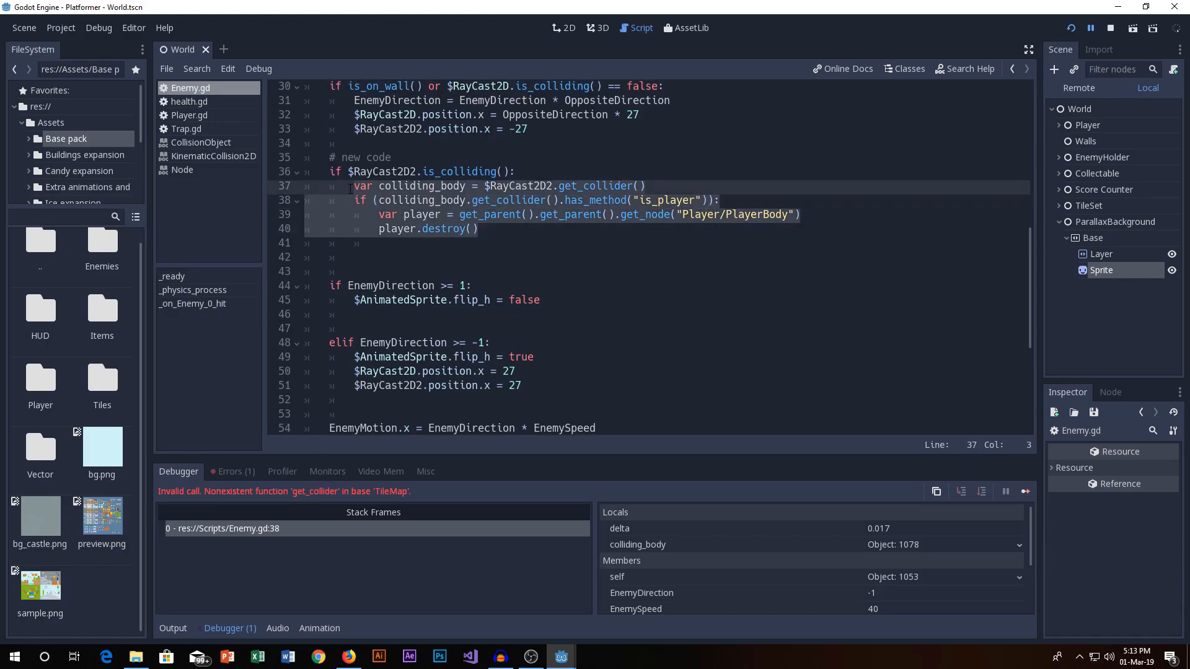
key(BackSpace)
text(pass)
key(ctrl+s)
Run the project again and test the background by moving and jumping the player across the raised blocks to the flat ground beyond
click(1070, 28)
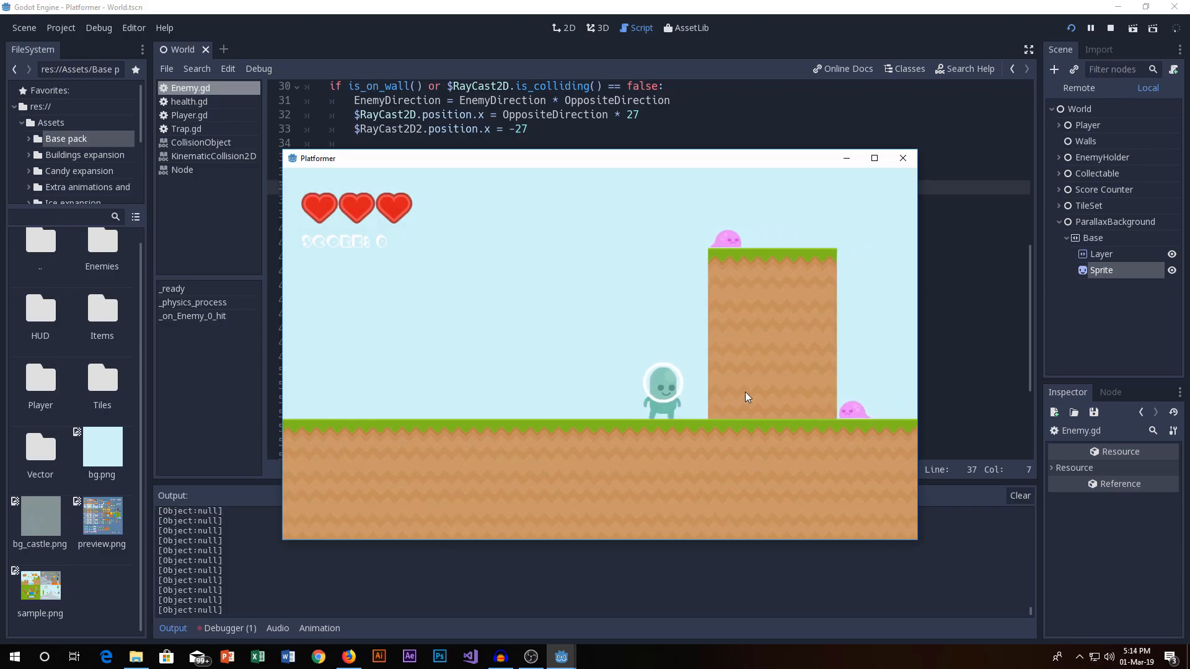
key(Left)
key(Right)
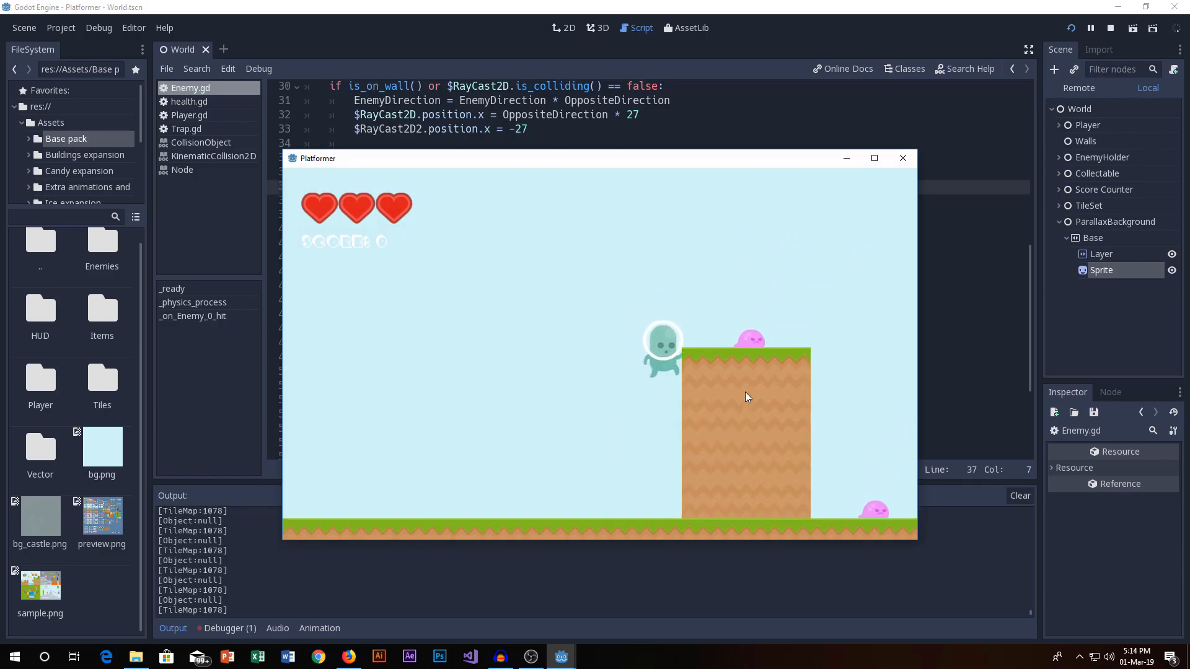
key(Up)
key(Up)
key(Right)
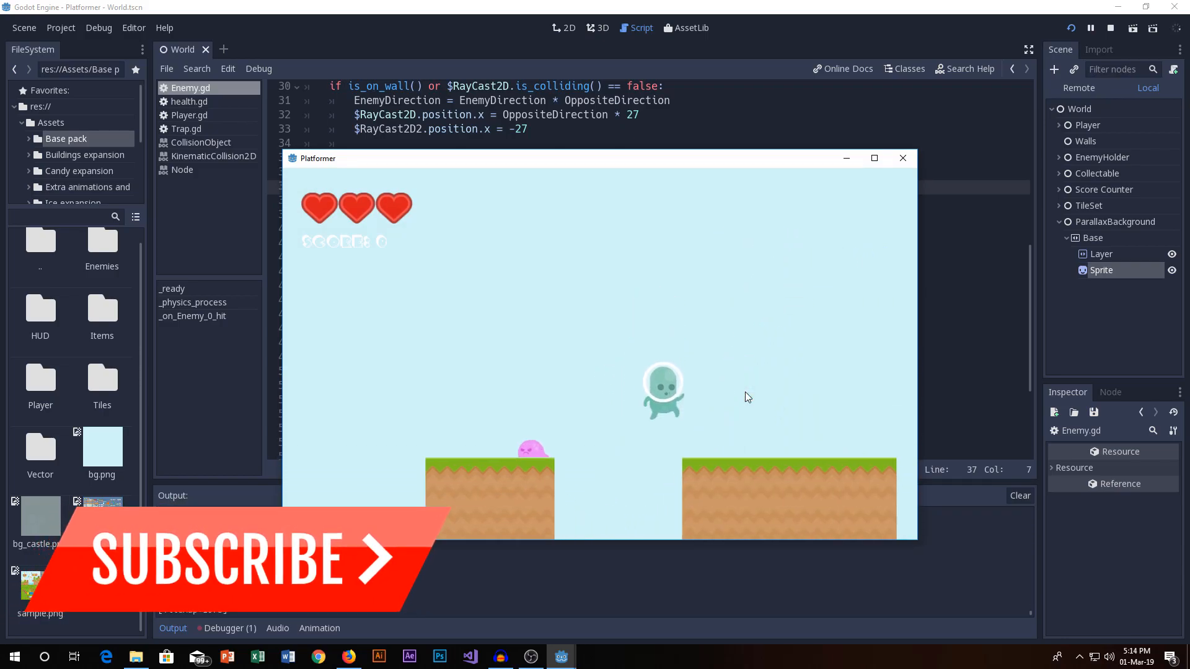
key(Left)
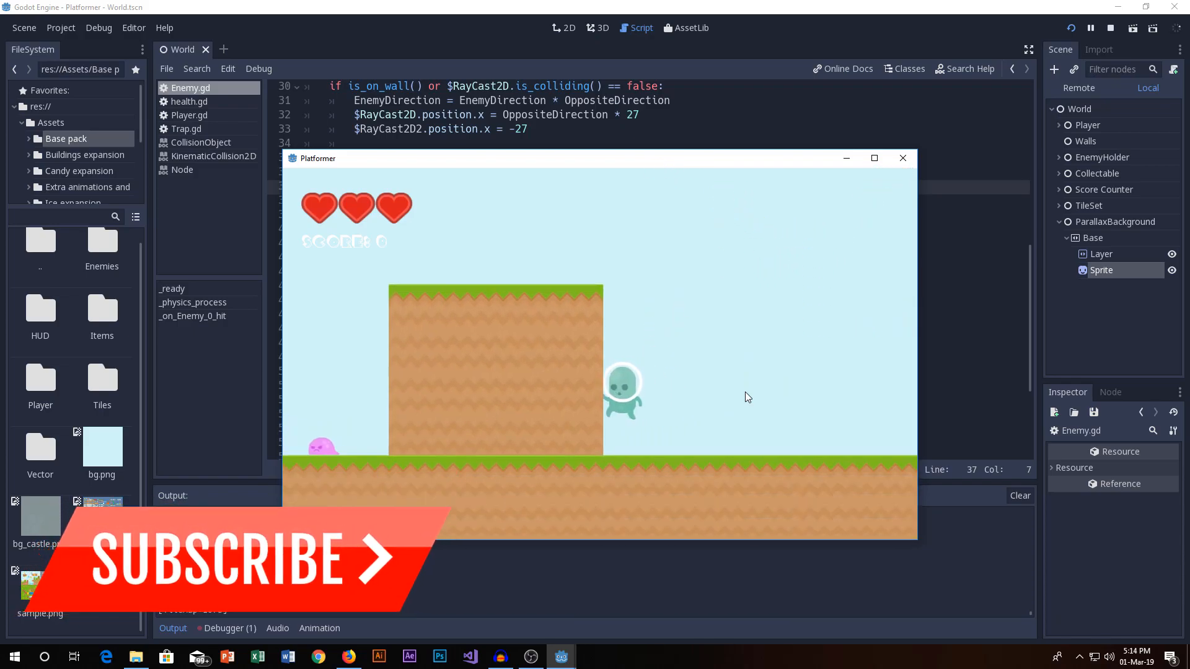
key(Up)
key(Up)
key(Right)
key(Up)
key(Right)
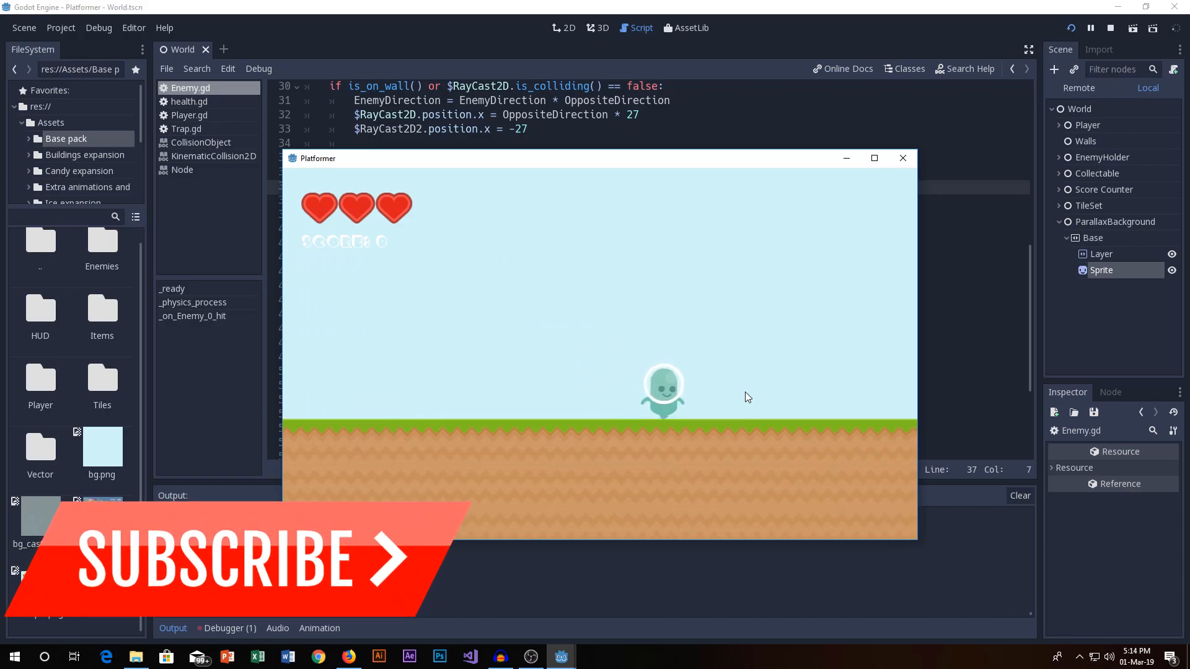
Move the player back and jump onto the second raised block near the heart and coin to check the background there
key(Left)
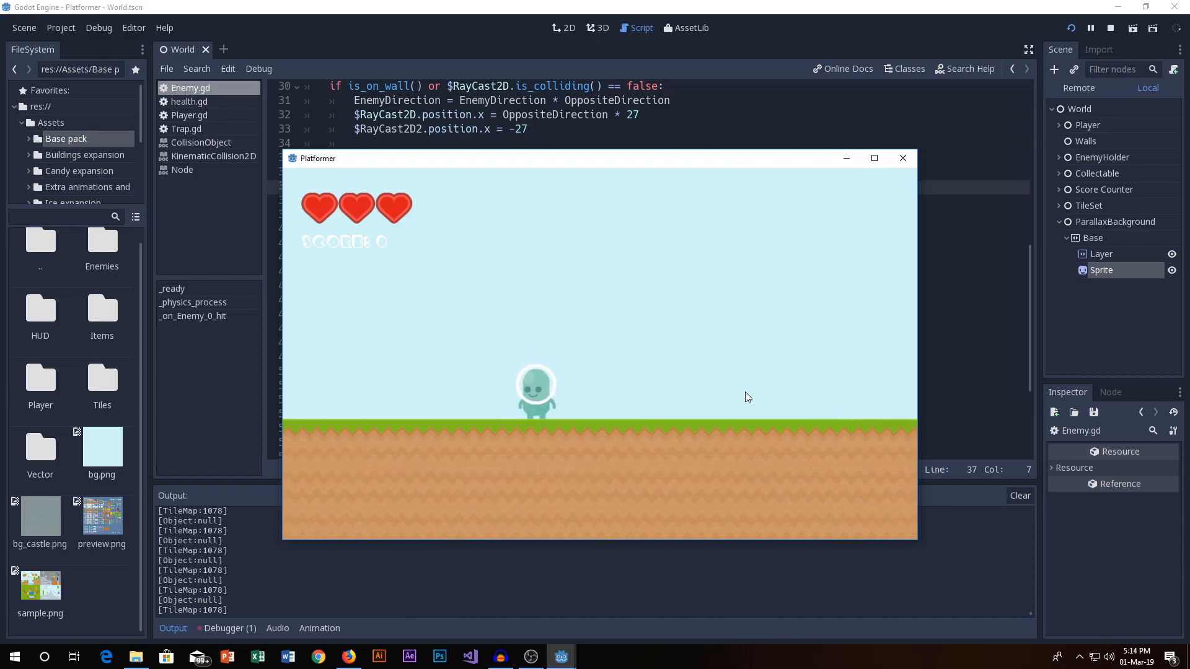
key(Up)
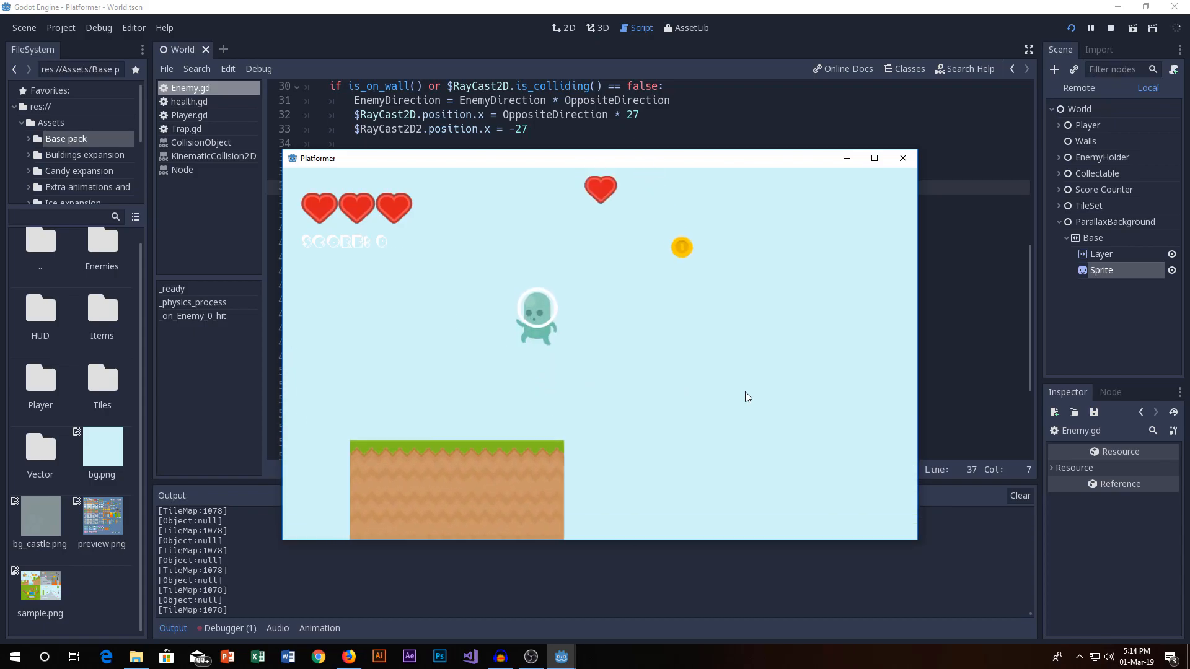
key(Right)
key(Right)
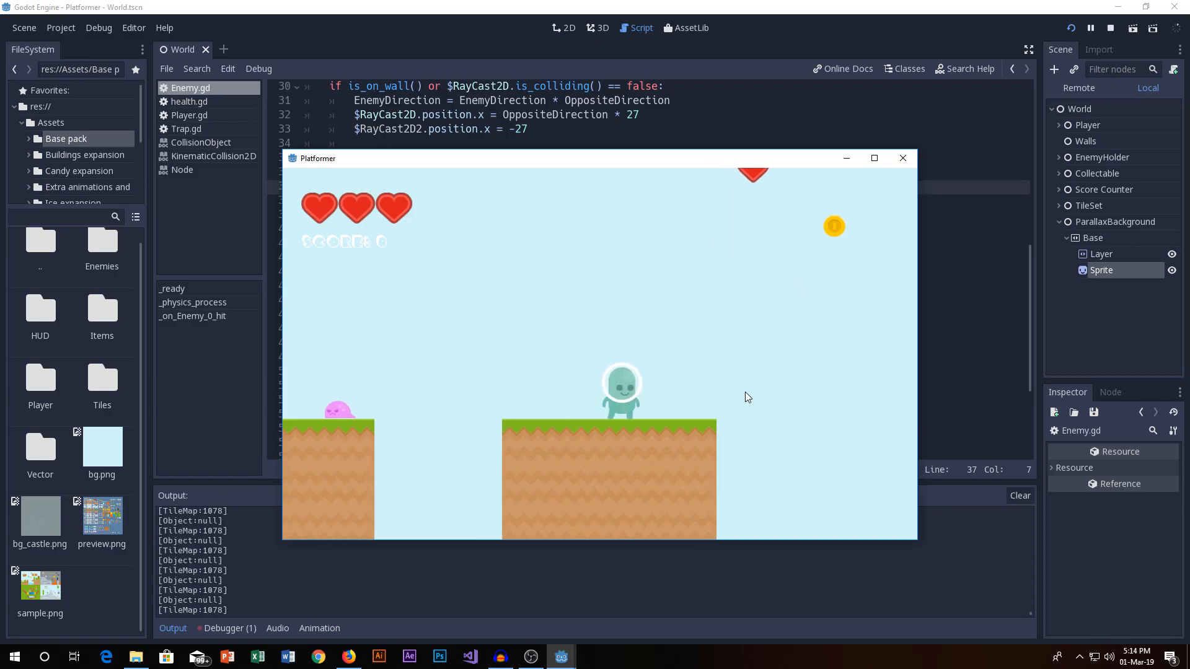